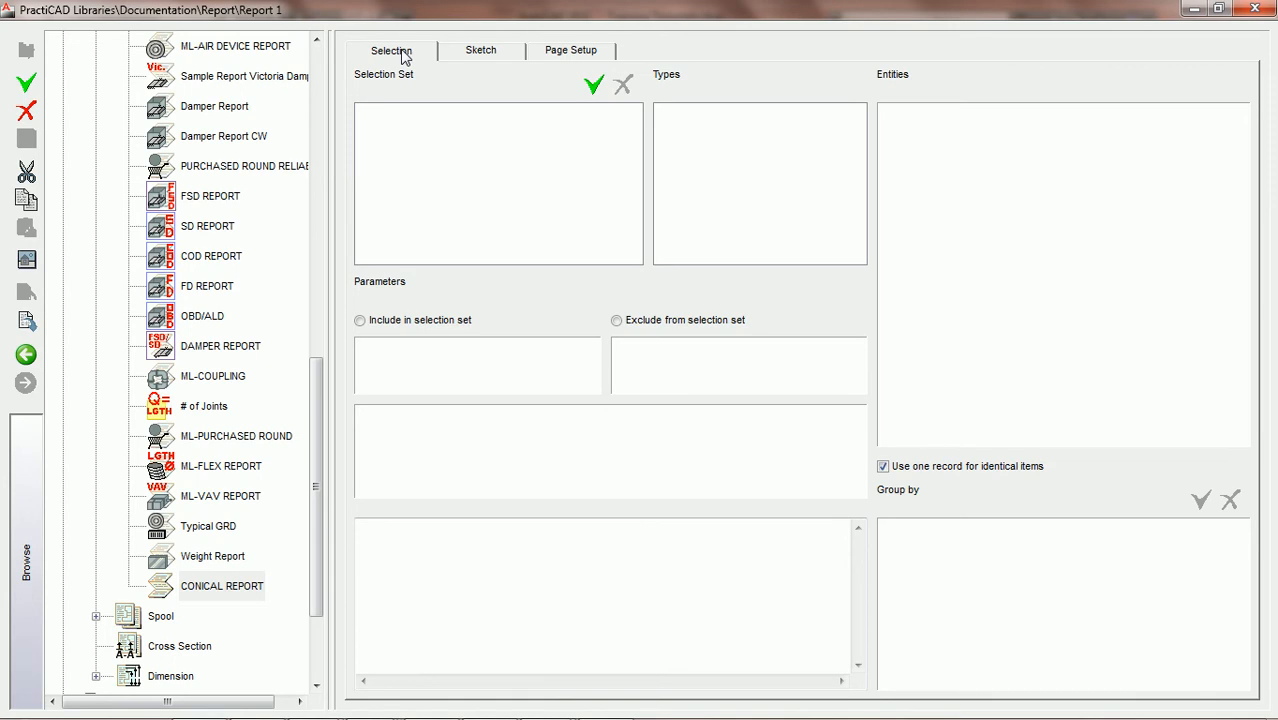
- Close the report library and examine the properties of the three large reducers in the first row of the drawing
{"action": "mouse_move", "coordinate": [507, 12]}
{"action": "left_mouse_down"}
{"action": "mouse_move", "coordinate": [506, 287]}
{"action": "mouse_move", "coordinate": [542, 620]}
{"action": "left_mouse_up"}
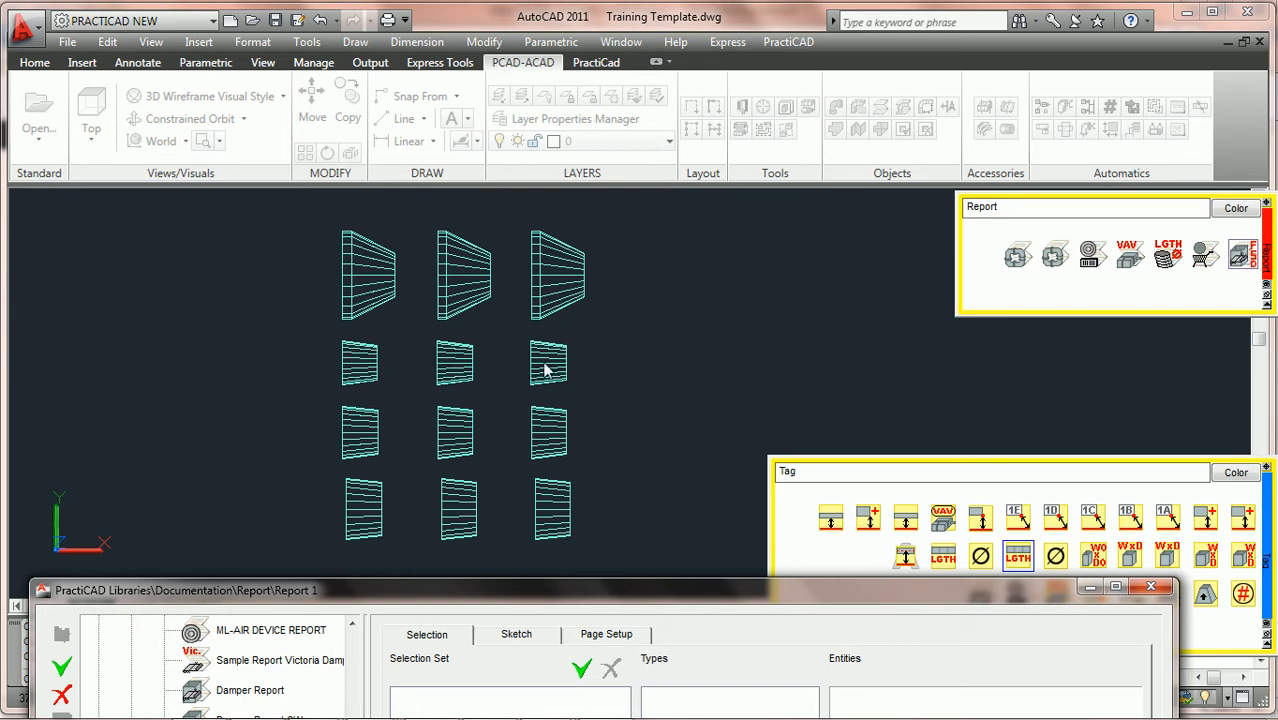
{"action": "left_click", "coordinate": [1149, 589]}
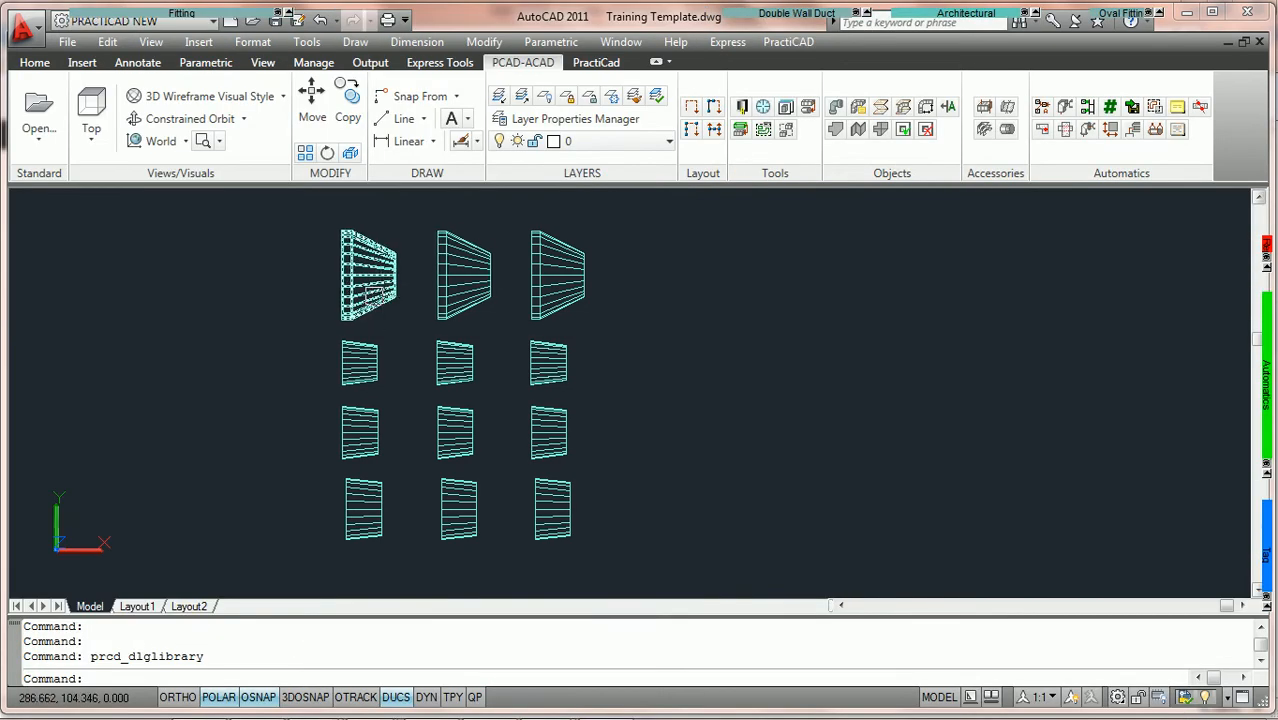
{"action": "left_click", "coordinate": [658, 311]}
{"action": "left_click", "coordinate": [275, 203]}
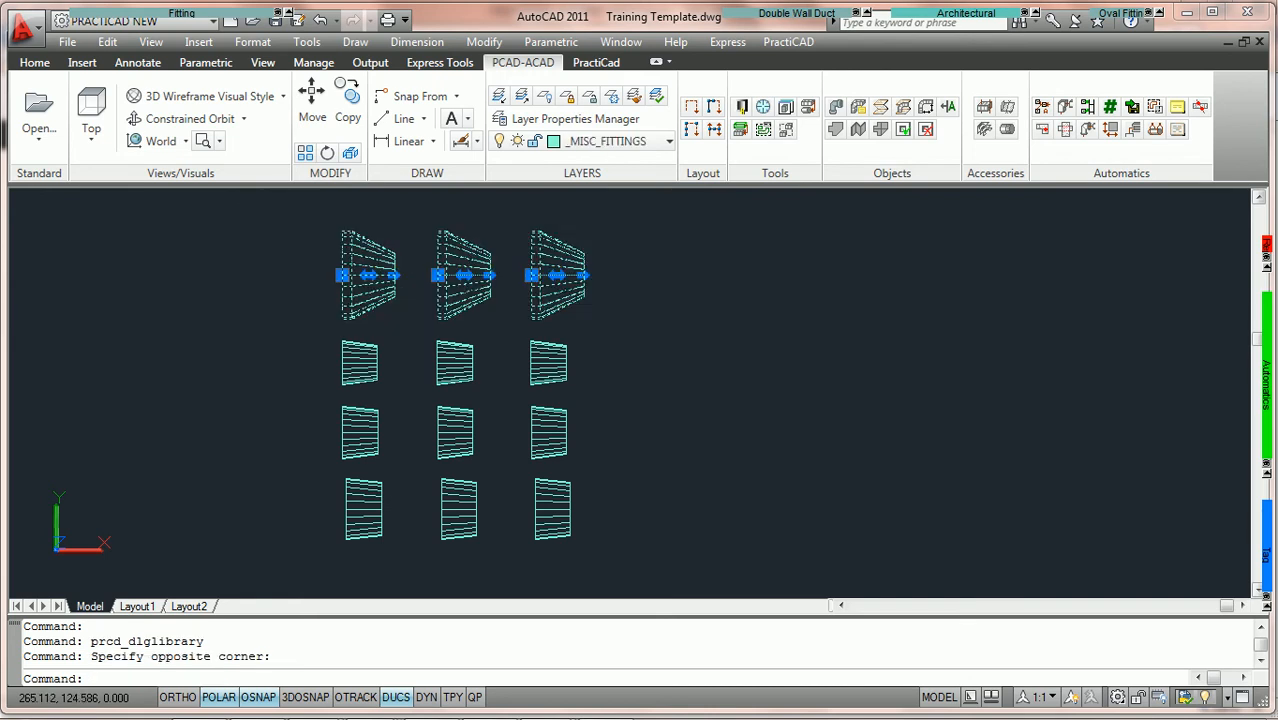
{"action": "double_click", "coordinate": [557, 244]}
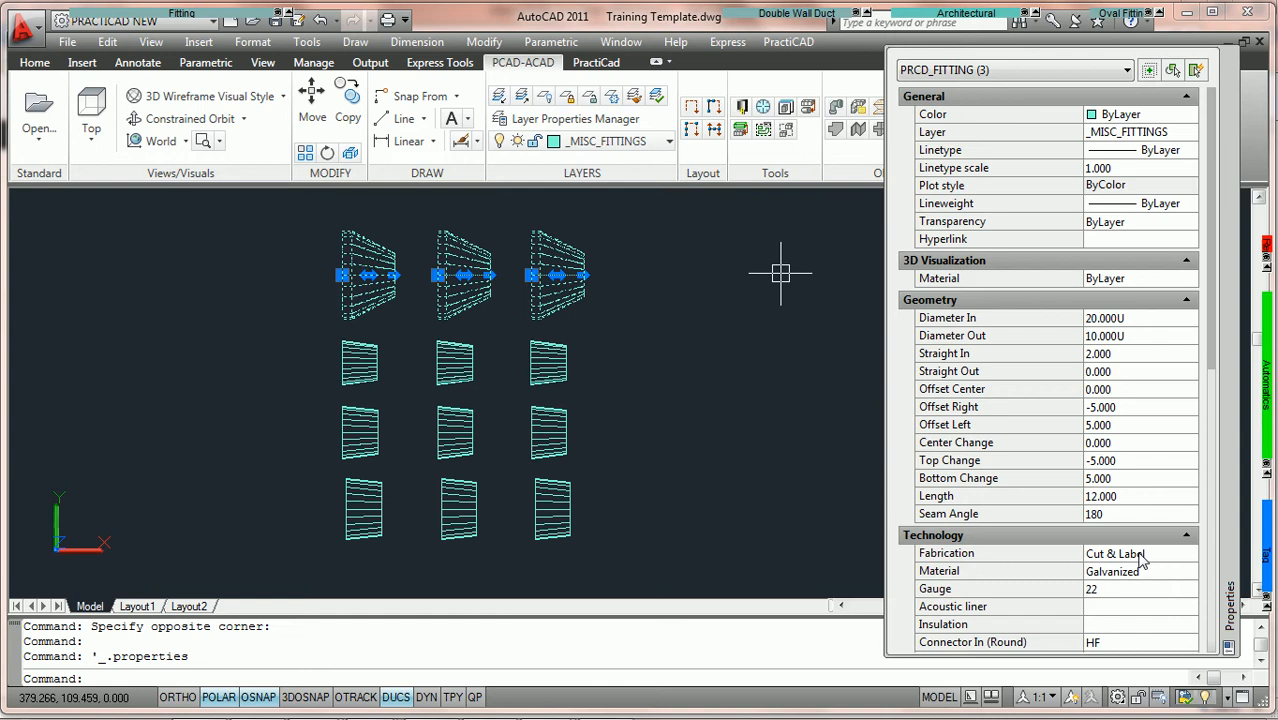
{"action": "key", "text": "Escape"}
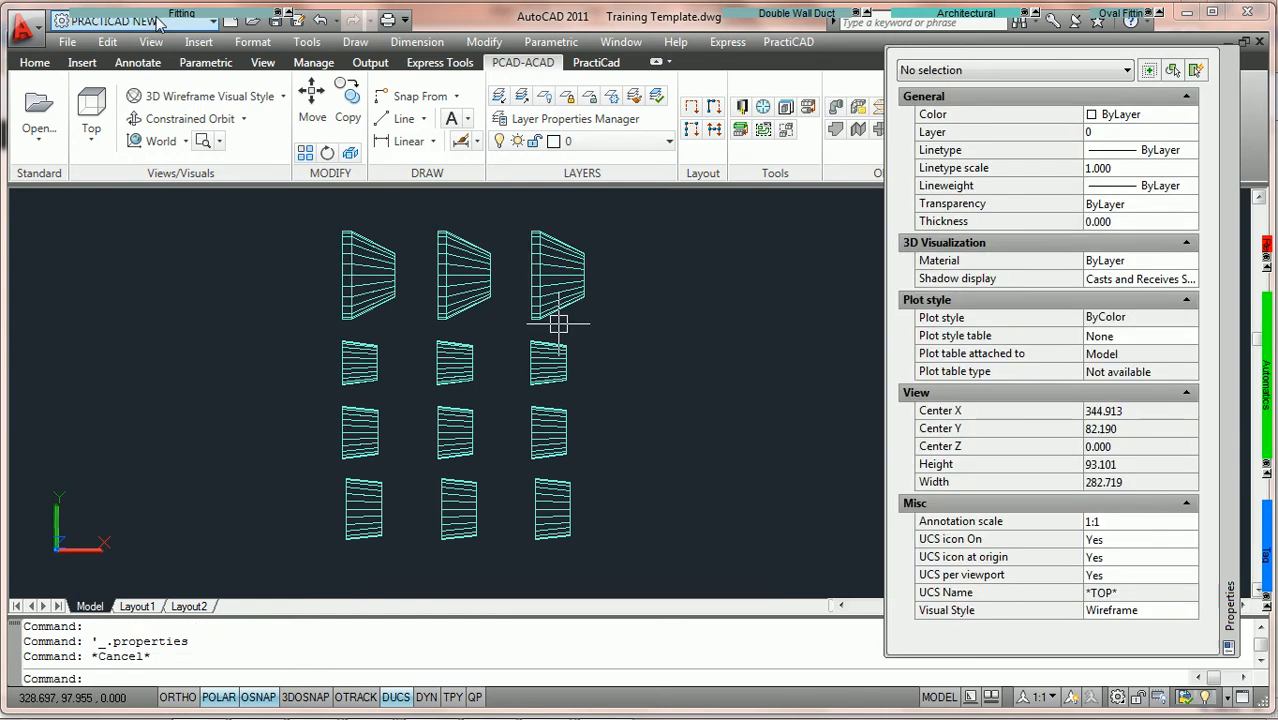
- Examine the properties of the nine smaller reducers in the lower three rows, closing the properties and clearing the selection when done
{"action": "mouse_move", "coordinate": [165, 16]}
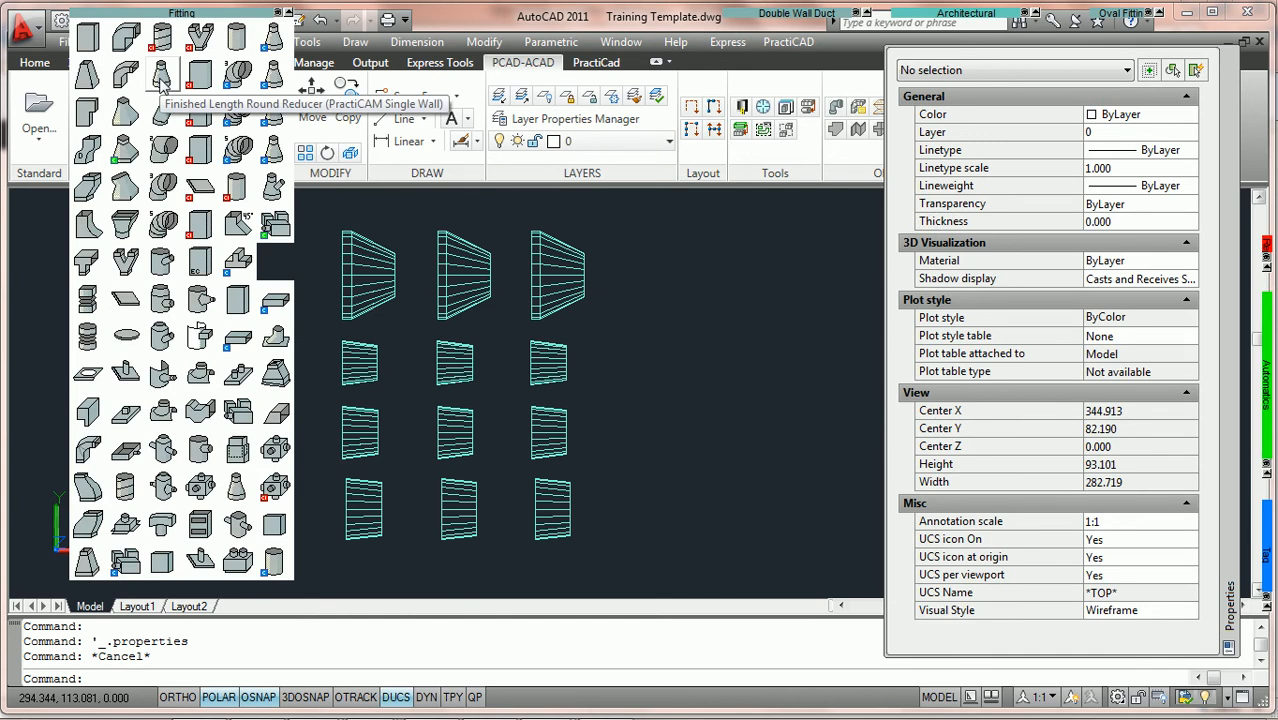
{"action": "key", "text": "Escape"}
{"action": "left_click", "coordinate": [670, 562]}
{"action": "left_click", "coordinate": [315, 344]}
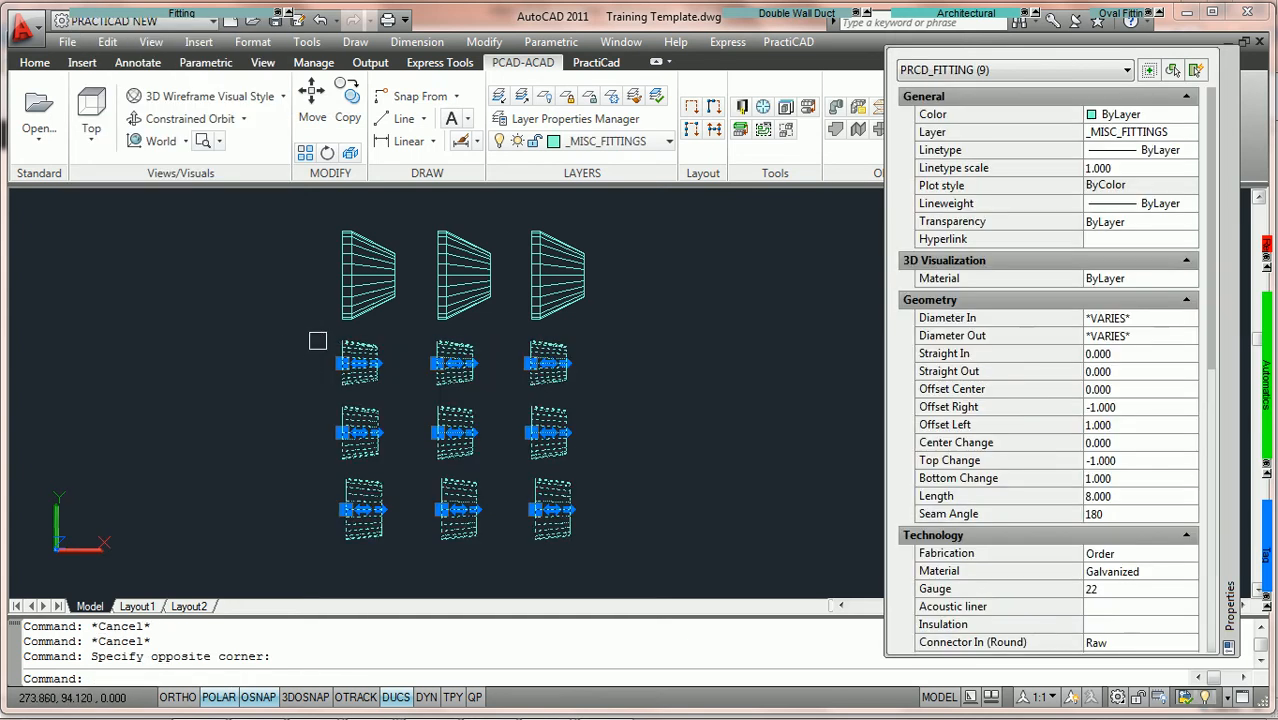
{"action": "mouse_move", "coordinate": [248, 16]}
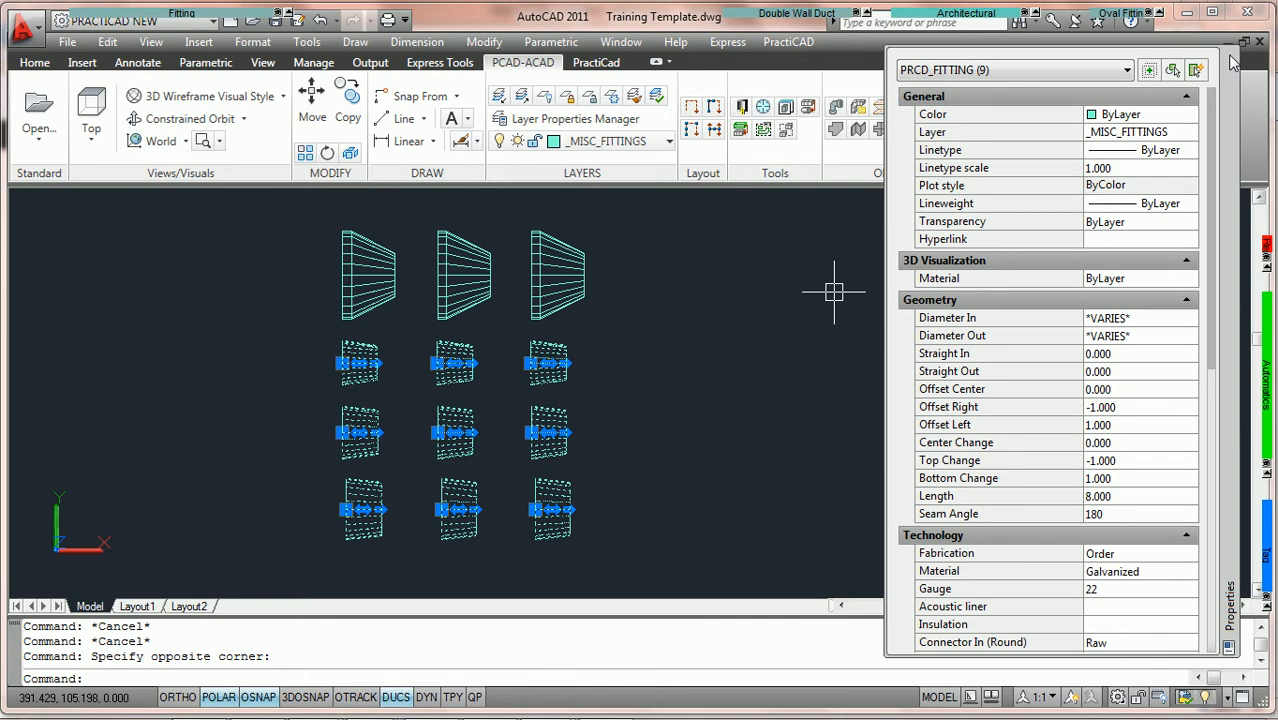
{"action": "left_click", "coordinate": [1229, 58]}
{"action": "key", "text": "Escape"}
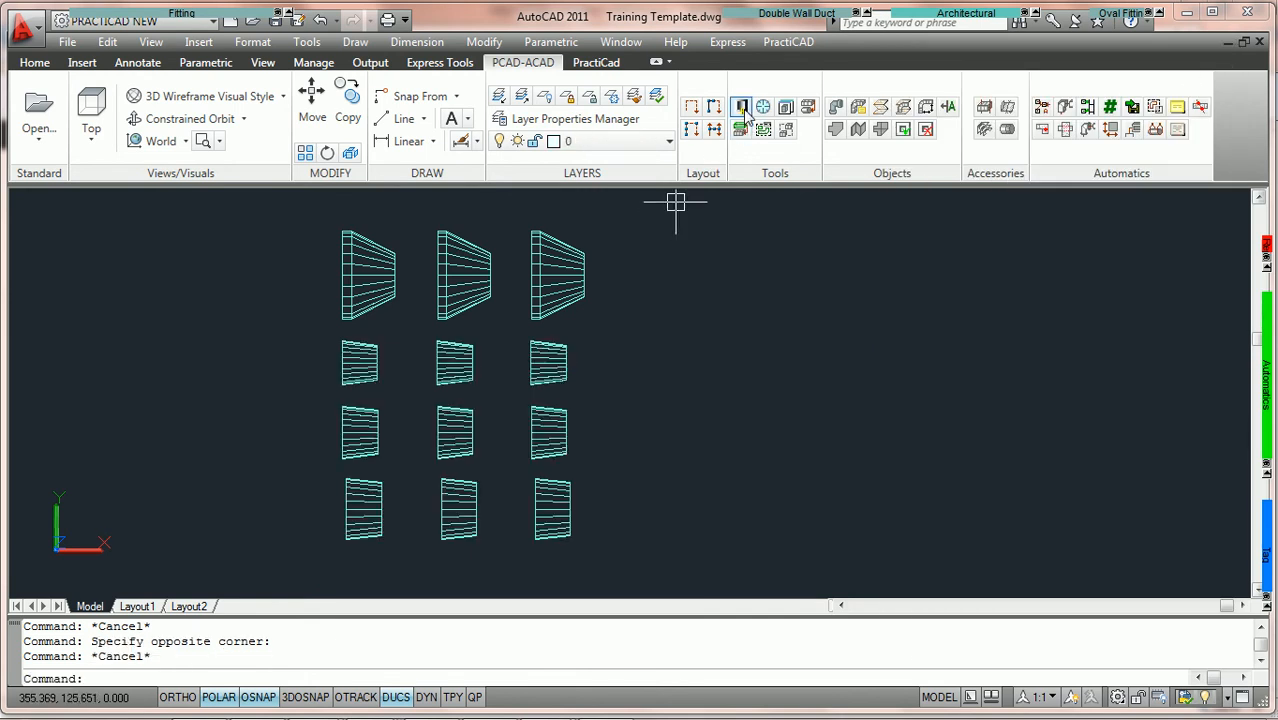
- Open CONICAL REPORT full-screen in the library with the browse tree hidden, and expand the page and document rows in its sketch
{"action": "left_click", "coordinate": [741, 107]}
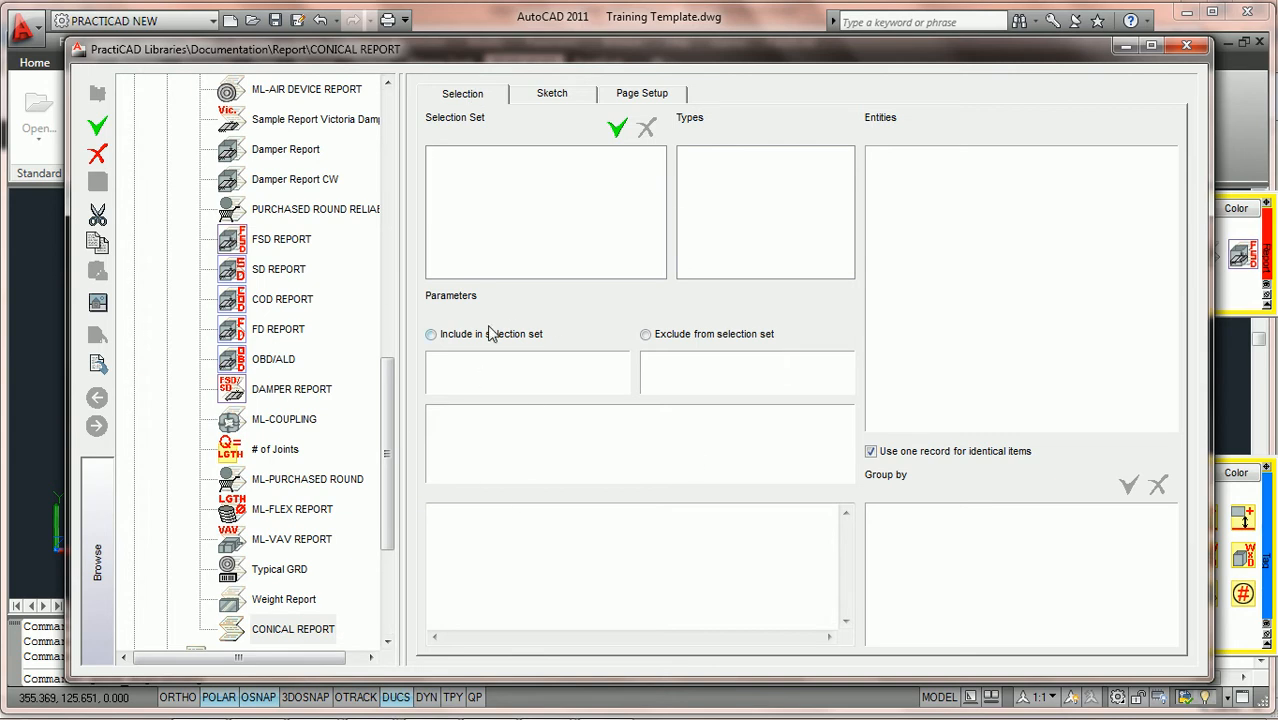
{"action": "left_click", "coordinate": [1152, 50]}
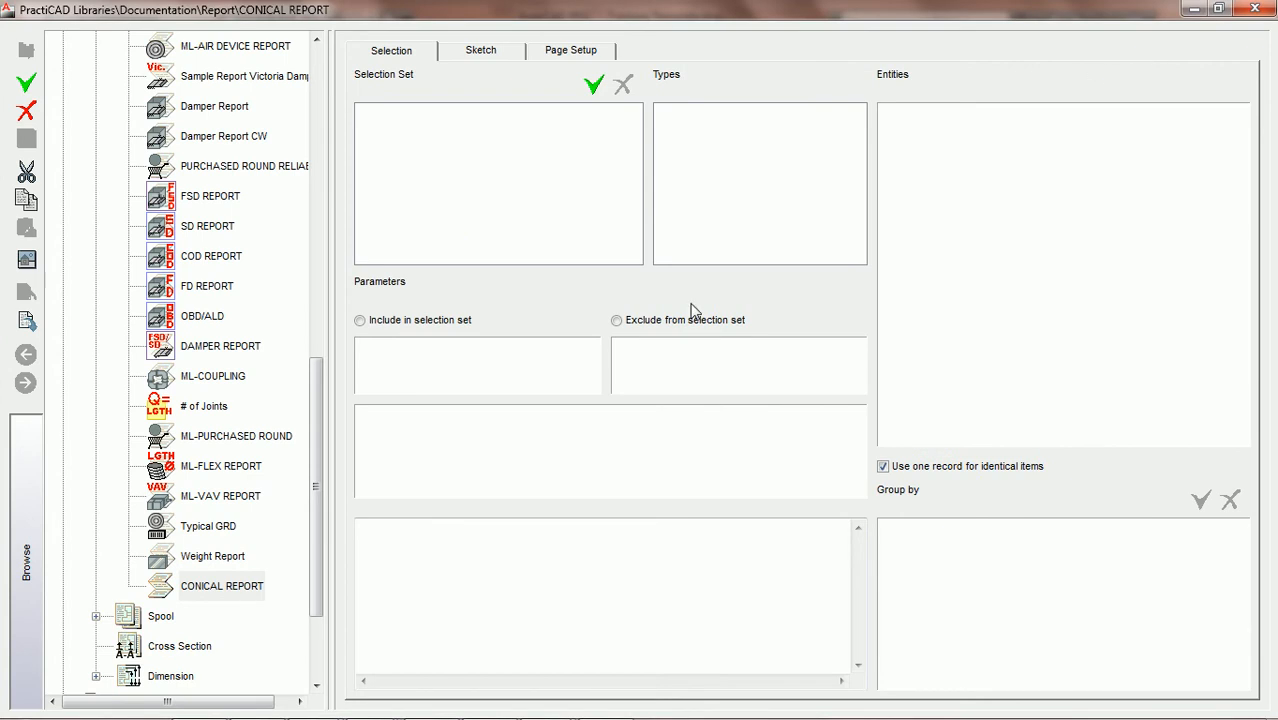
{"action": "left_click", "coordinate": [27, 558]}
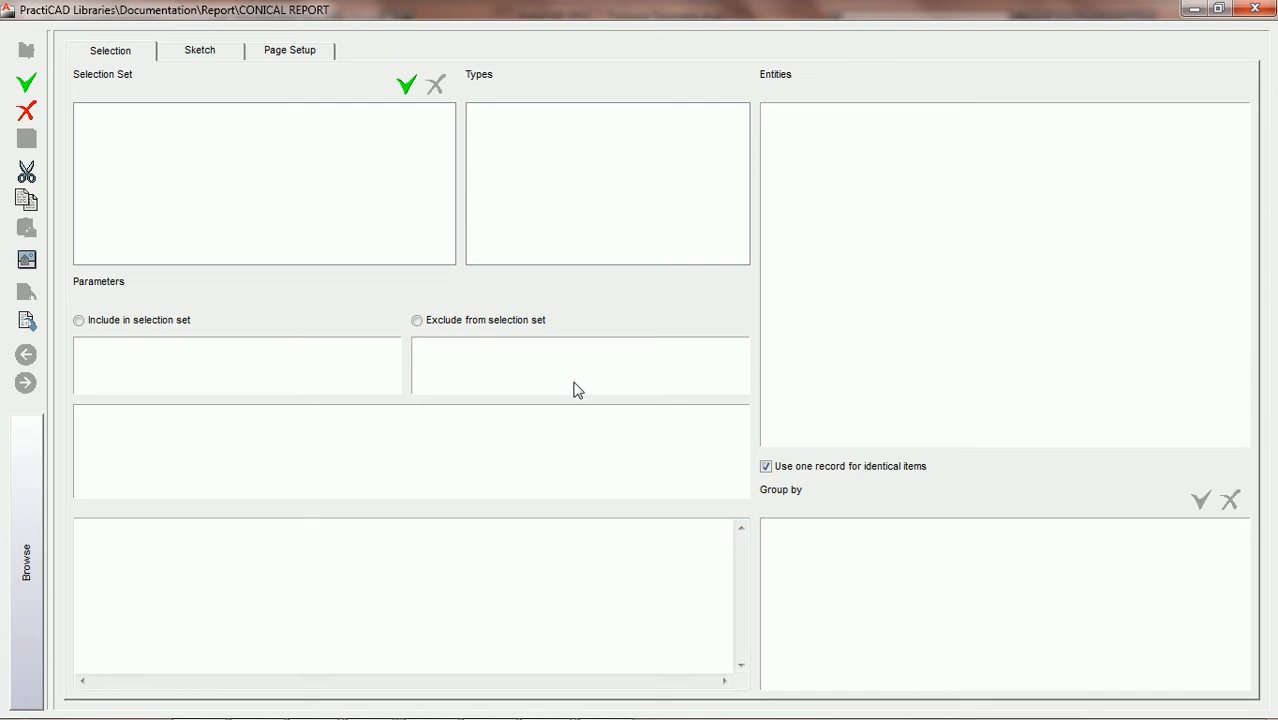
{"action": "left_click", "coordinate": [203, 50]}
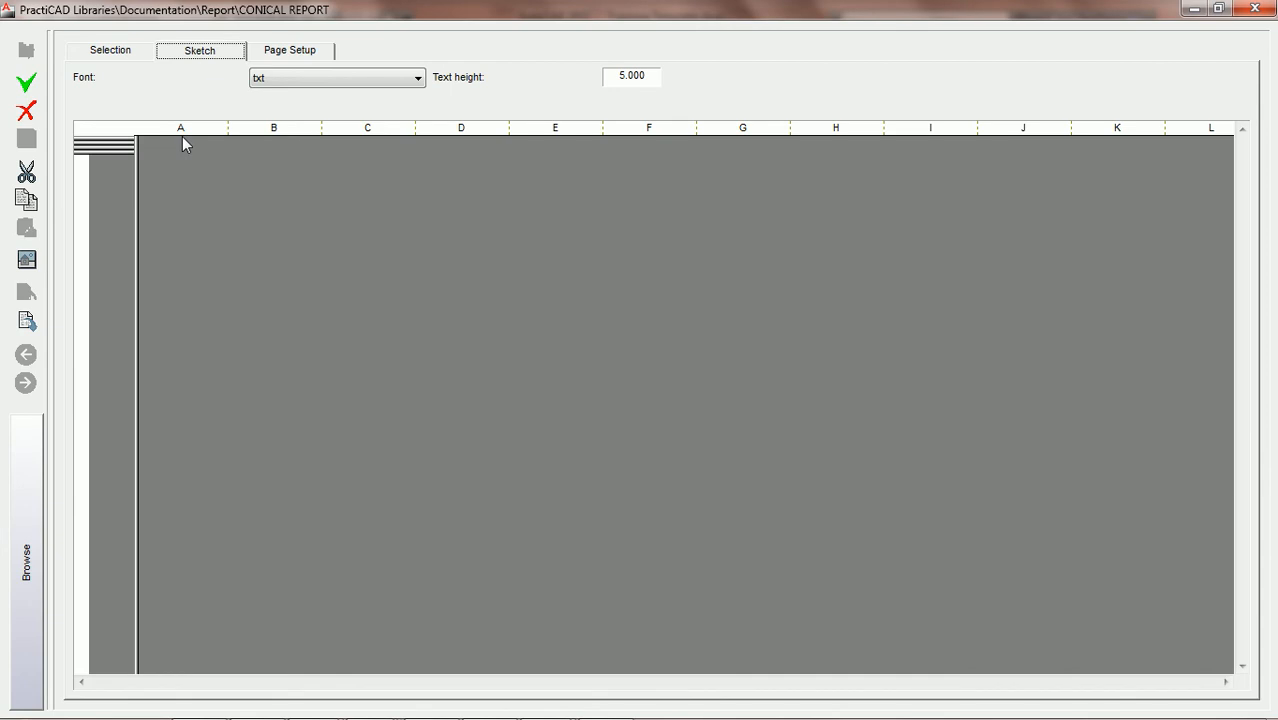
{"action": "mouse_move", "coordinate": [125, 152]}
{"action": "left_mouse_down"}
{"action": "mouse_move", "coordinate": [127, 133]}
{"action": "mouse_move", "coordinate": [130, 158]}
{"action": "left_mouse_up"}
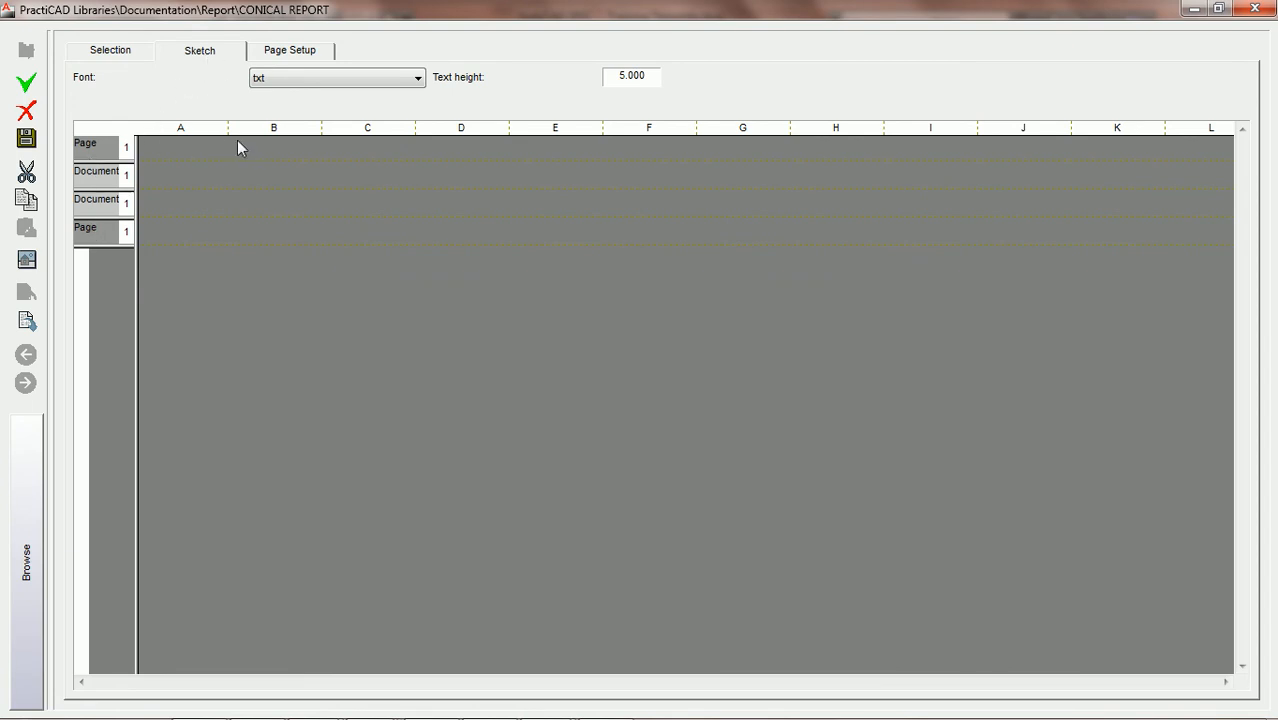
- Add a selection set named CONICALS to the report
{"action": "left_click", "coordinate": [110, 57]}
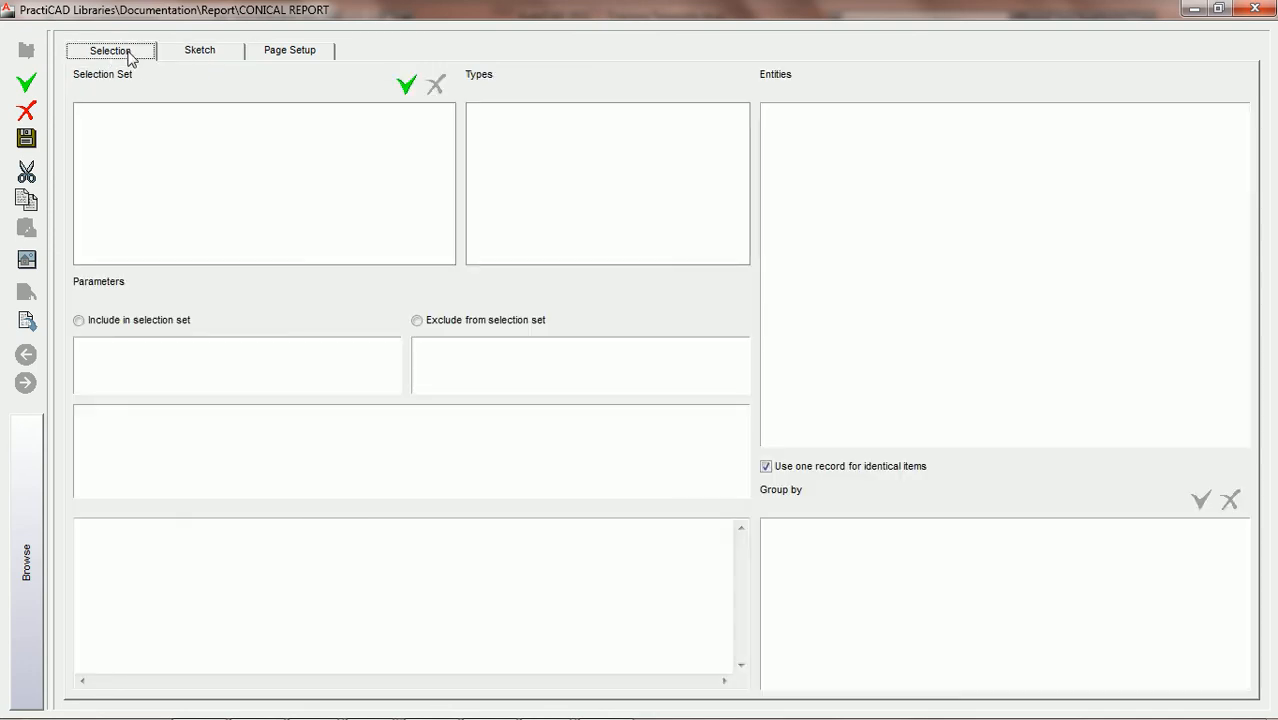
{"action": "left_click", "coordinate": [212, 54]}
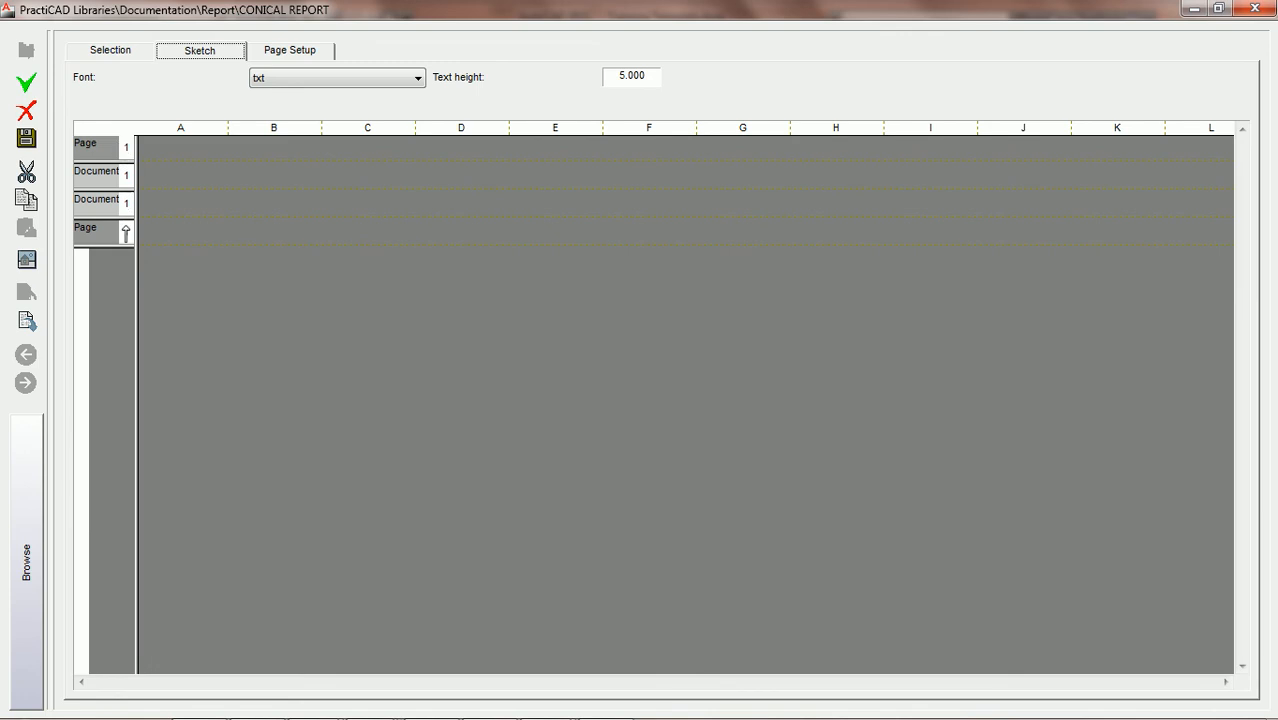
{"action": "left_click", "coordinate": [115, 52]}
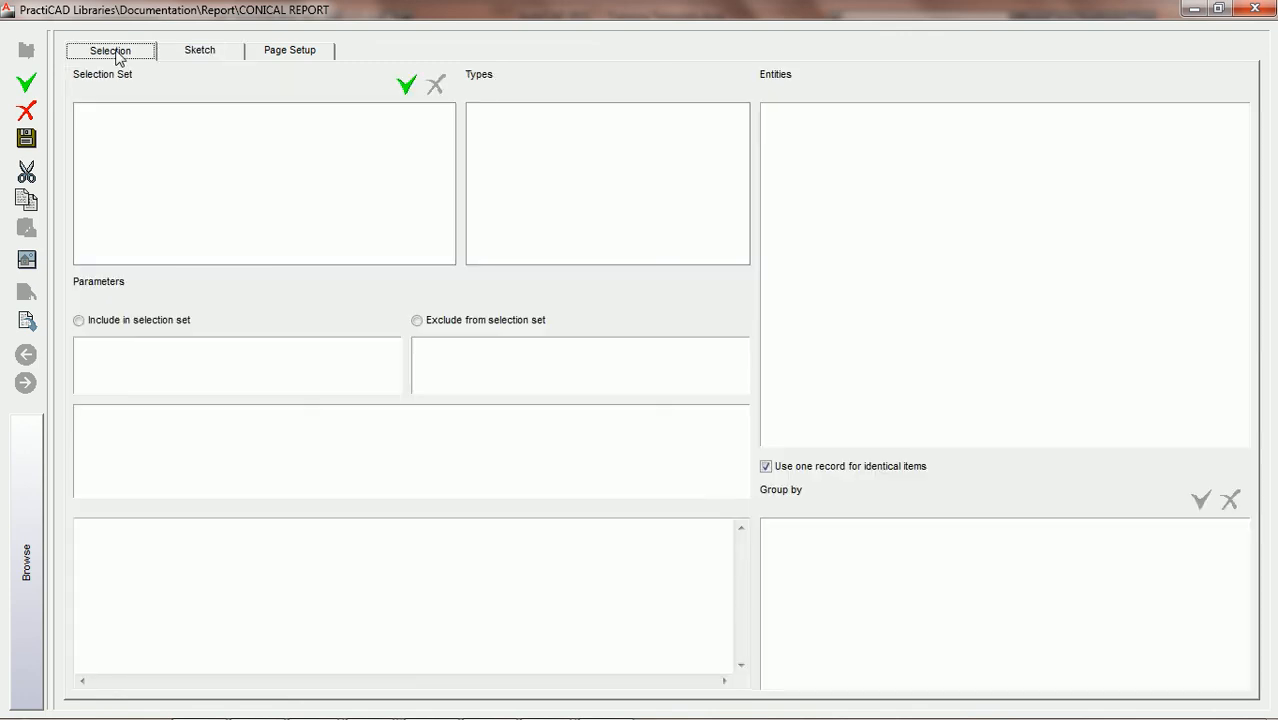
{"action": "left_click", "coordinate": [406, 86]}
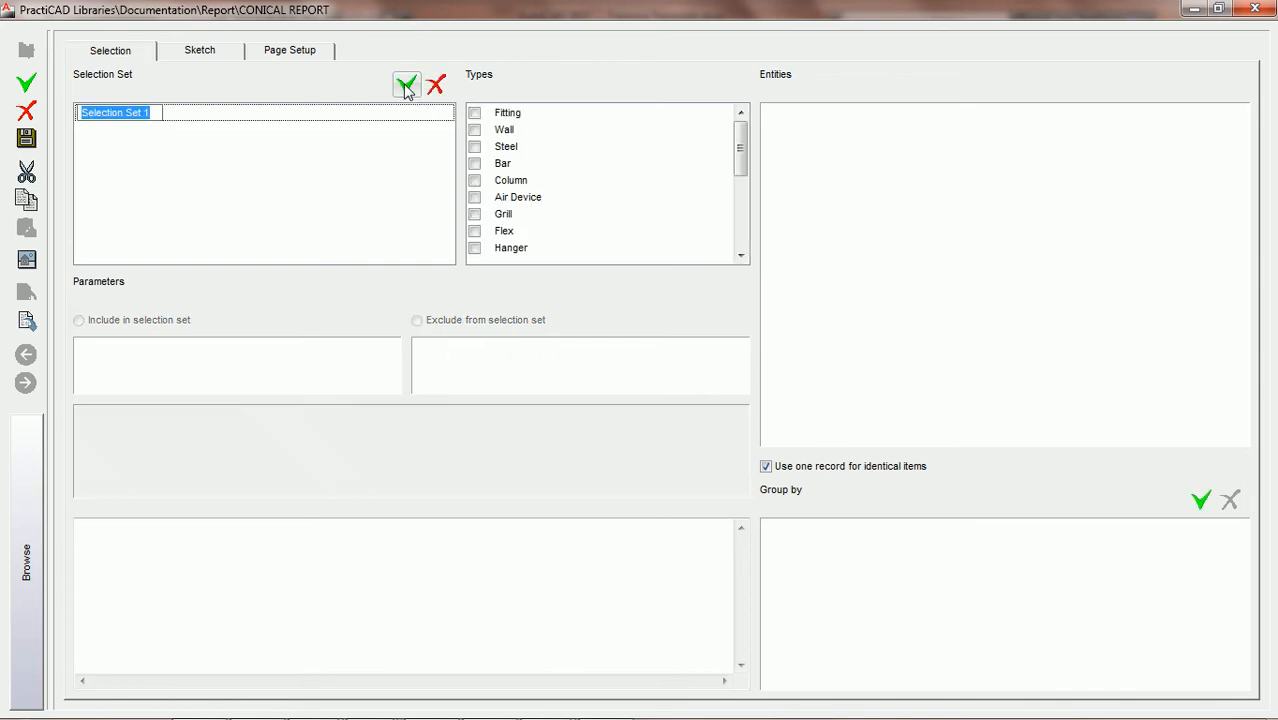
{"action": "left_click", "coordinate": [280, 126]}
{"action": "left_click", "coordinate": [148, 111]}
{"action": "type", "text": "conic"}
{"action": "key", "text": "BackSpace"}
{"action": "key", "text": "BackSpace"}
{"action": "key", "text": "BackSpace"}
{"action": "key", "text": "BackSpace"}
{"action": "key", "text": "BackSpace"}
{"action": "type", "text": "CONICALS"}
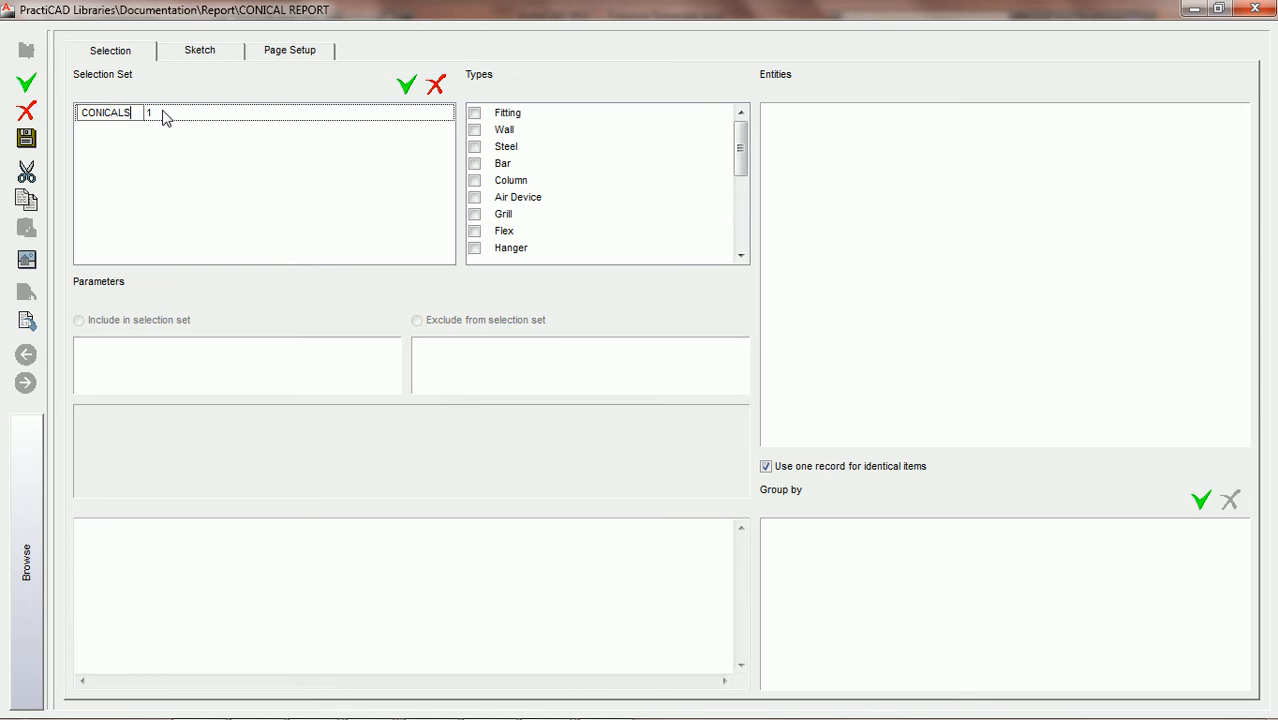
{"action": "key", "text": "Return"}
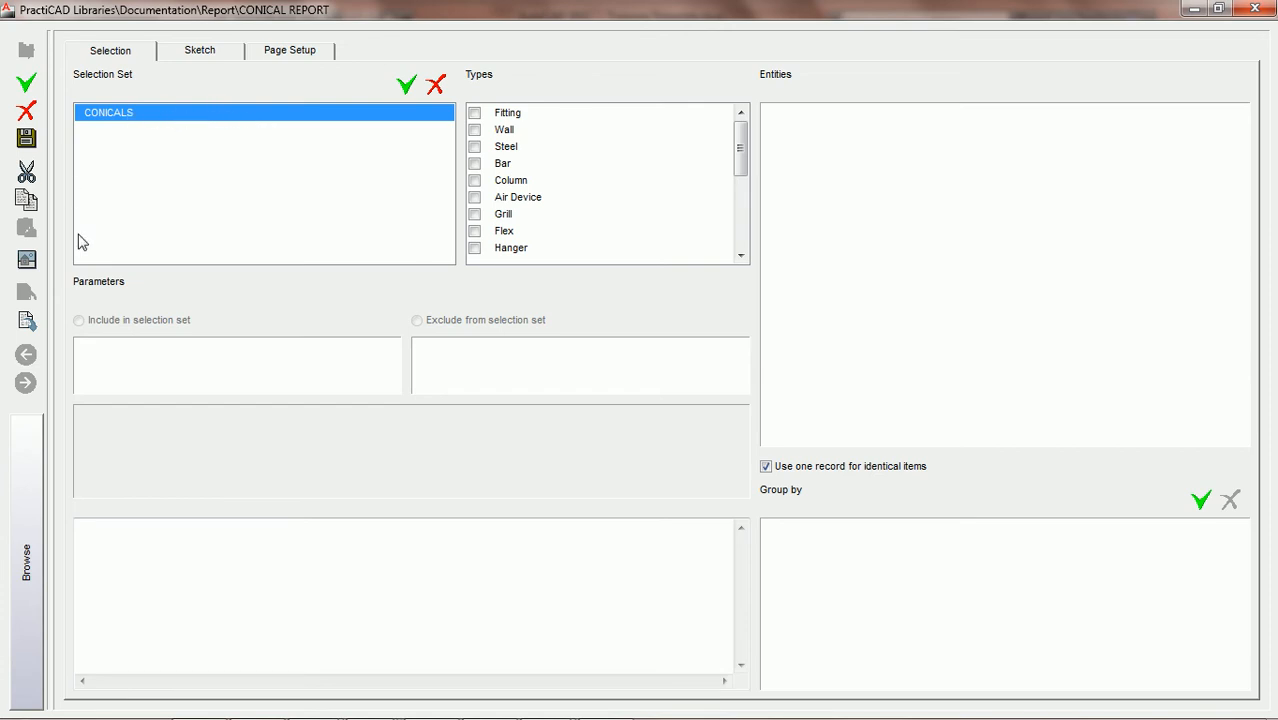
- Expand the CONICALS and Detail rows in the report sketch and extend the report area across columns A to D
{"action": "left_click", "coordinate": [199, 52]}
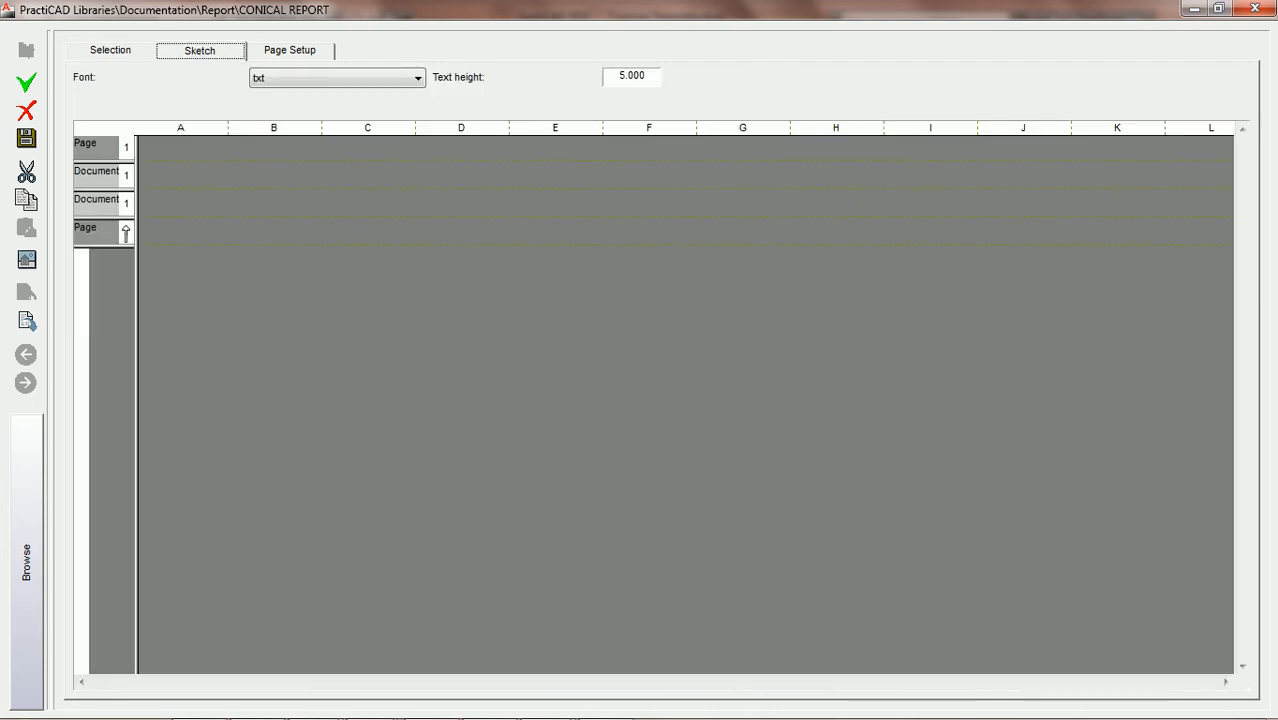
{"action": "left_click", "coordinate": [118, 188]}
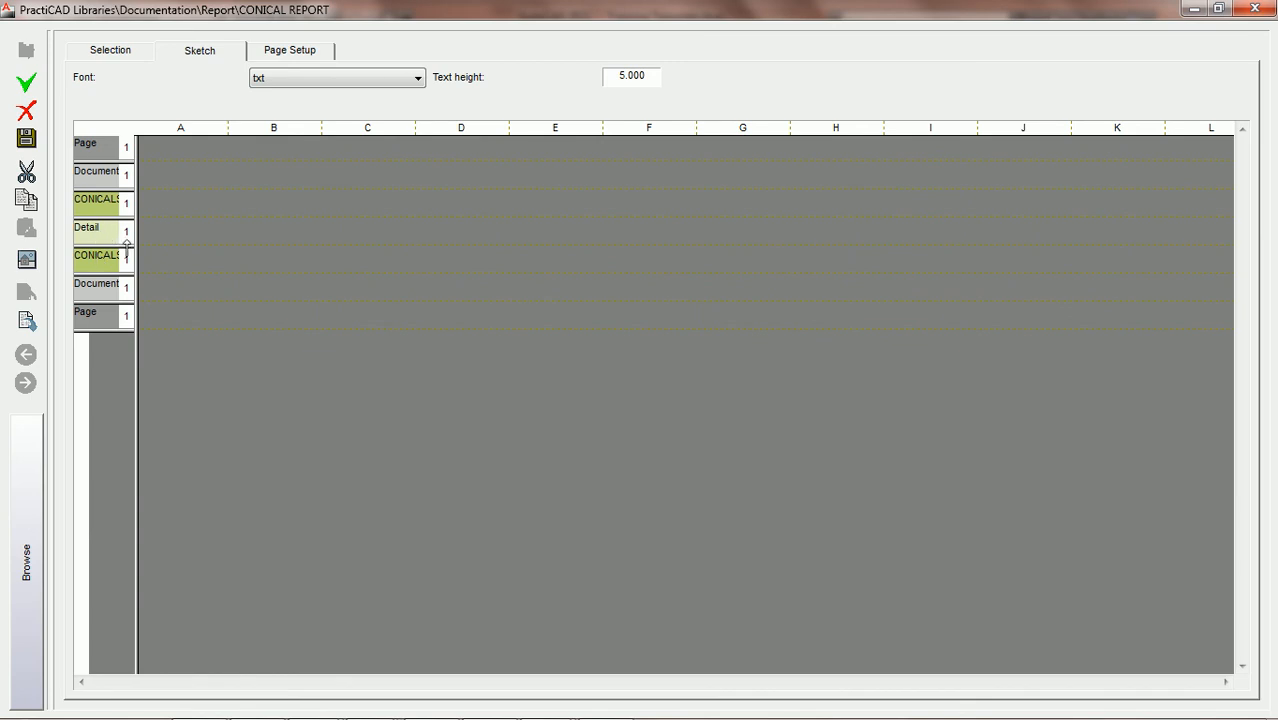
{"action": "left_click_drag", "start_coordinate": [137, 245], "coordinate": [511, 242]}
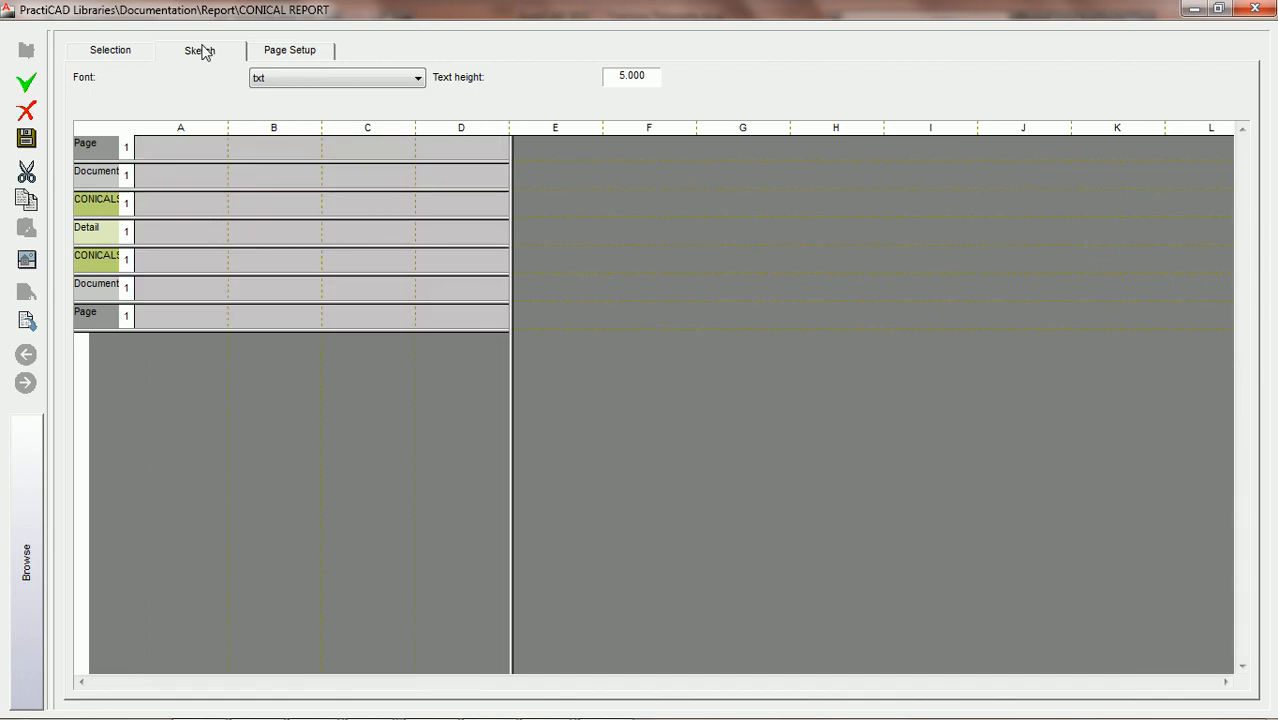
- Include the Fitting type in the CONICALS selection set and look through the other available types
{"action": "left_click", "coordinate": [105, 52]}
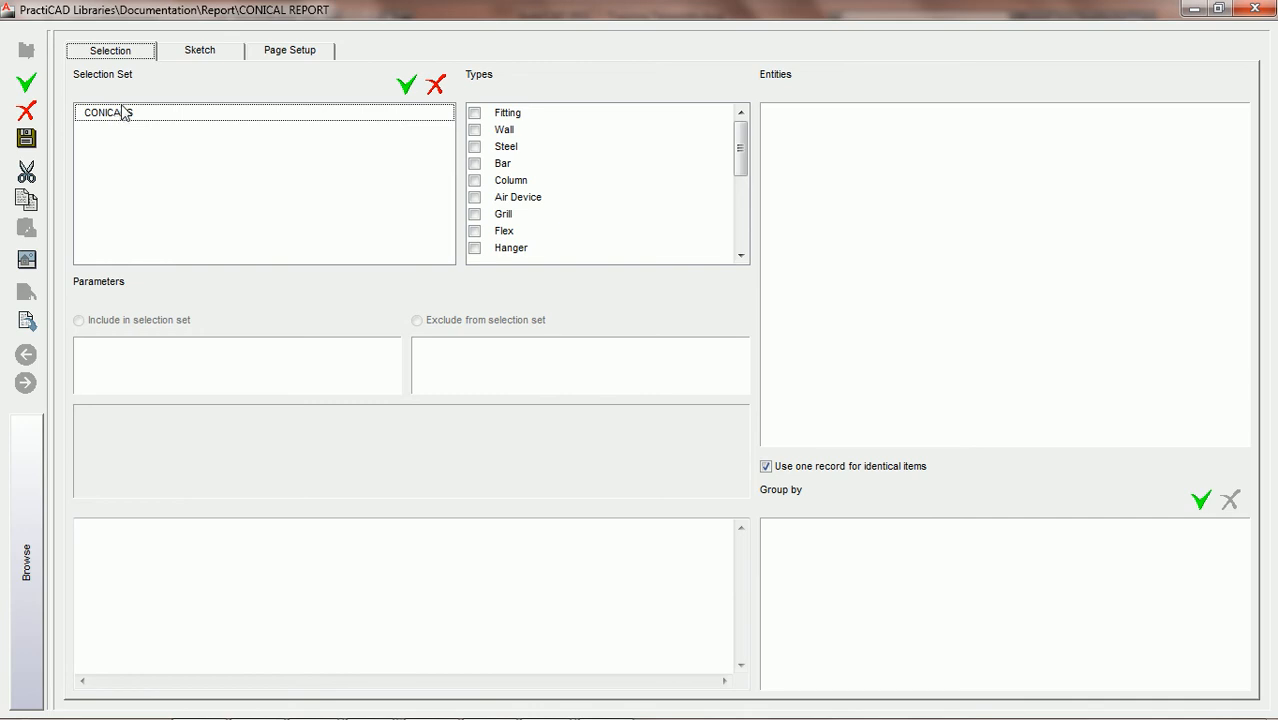
{"action": "left_click", "coordinate": [475, 117]}
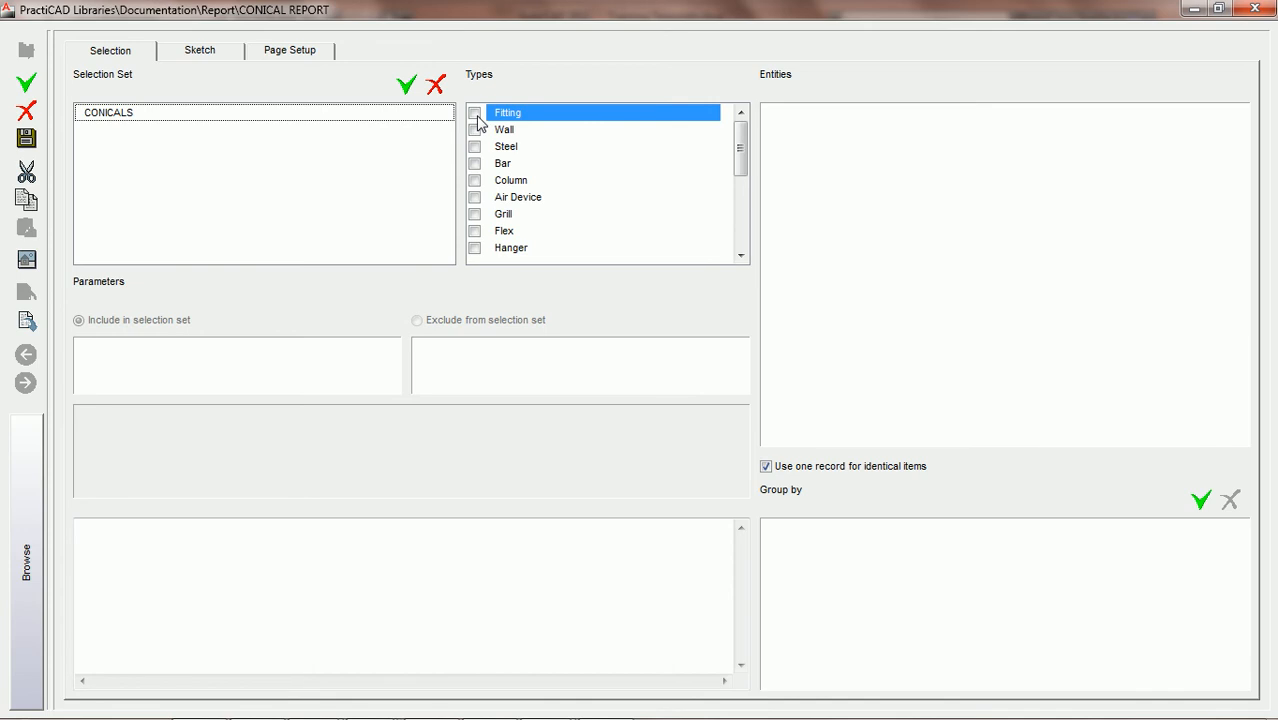
{"action": "left_click", "coordinate": [475, 114]}
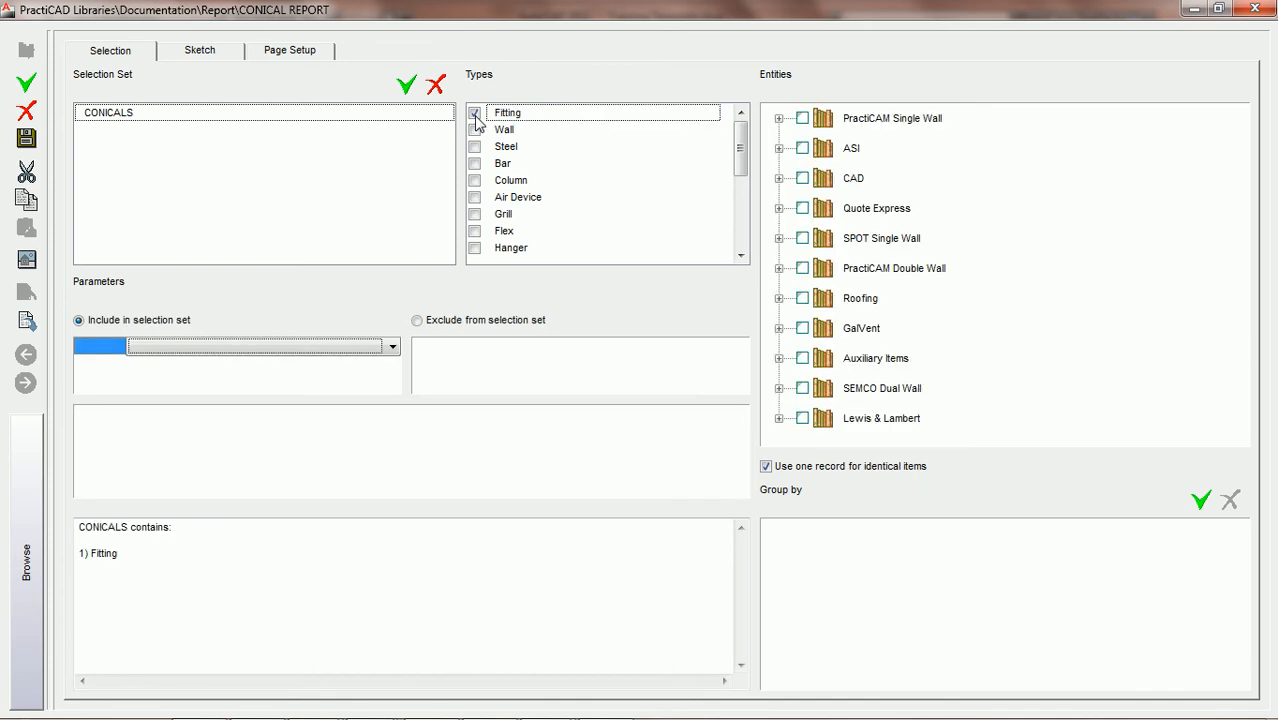
{"action": "left_click_drag", "start_coordinate": [740, 150], "coordinate": [744, 230]}
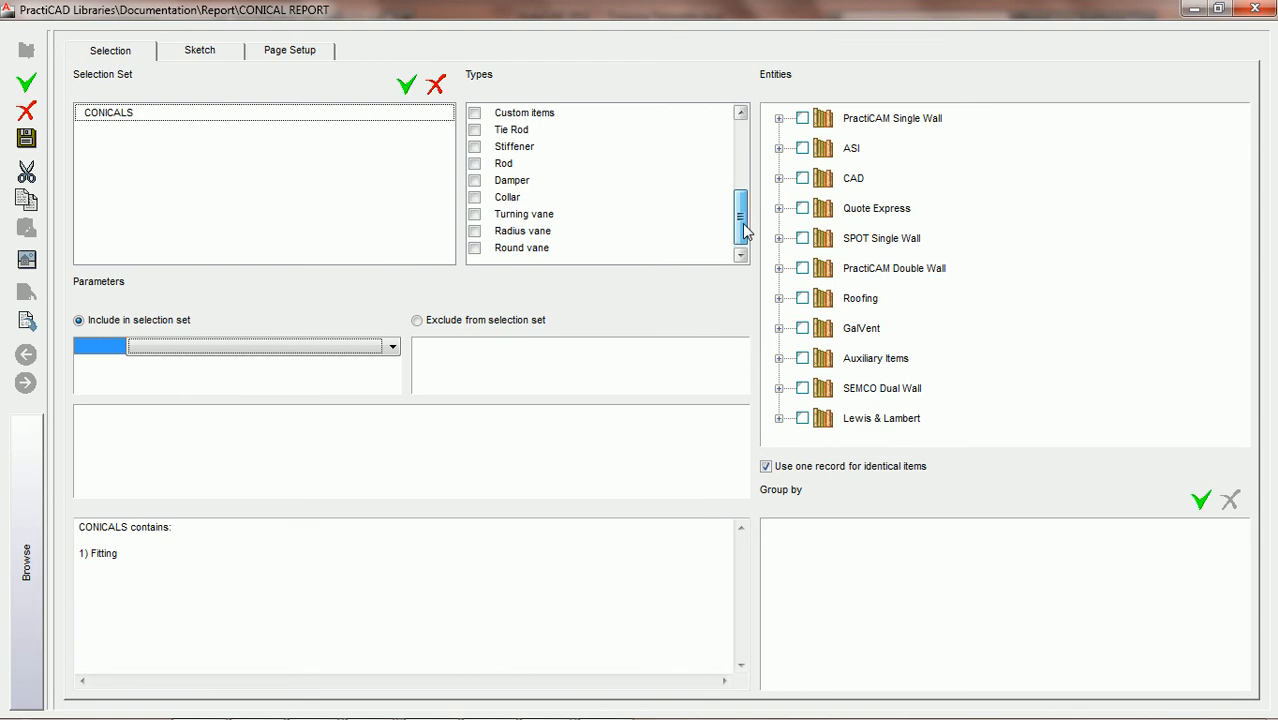
{"action": "left_click_drag", "start_coordinate": [744, 230], "coordinate": [740, 145]}
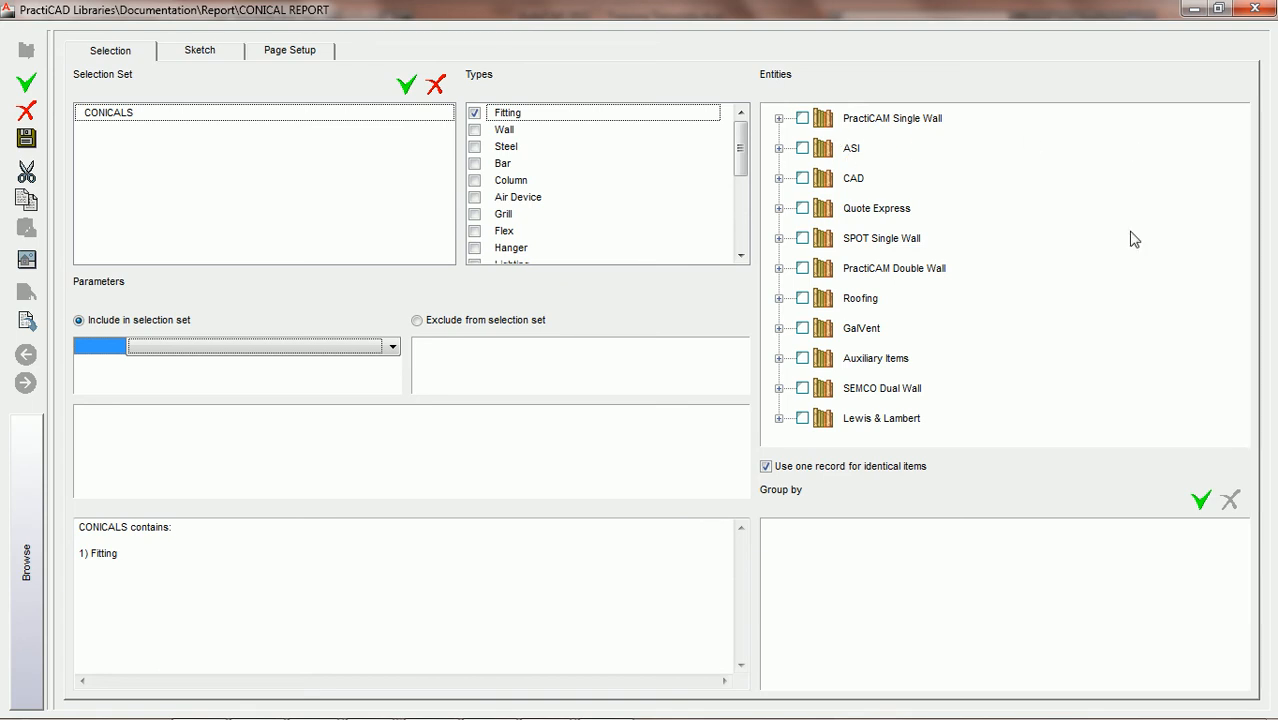
- Limit the CONICALS entities to Round Reducer, found among the Round Transition fittings of PractiCAM Single Wall
{"action": "left_click", "coordinate": [779, 118]}
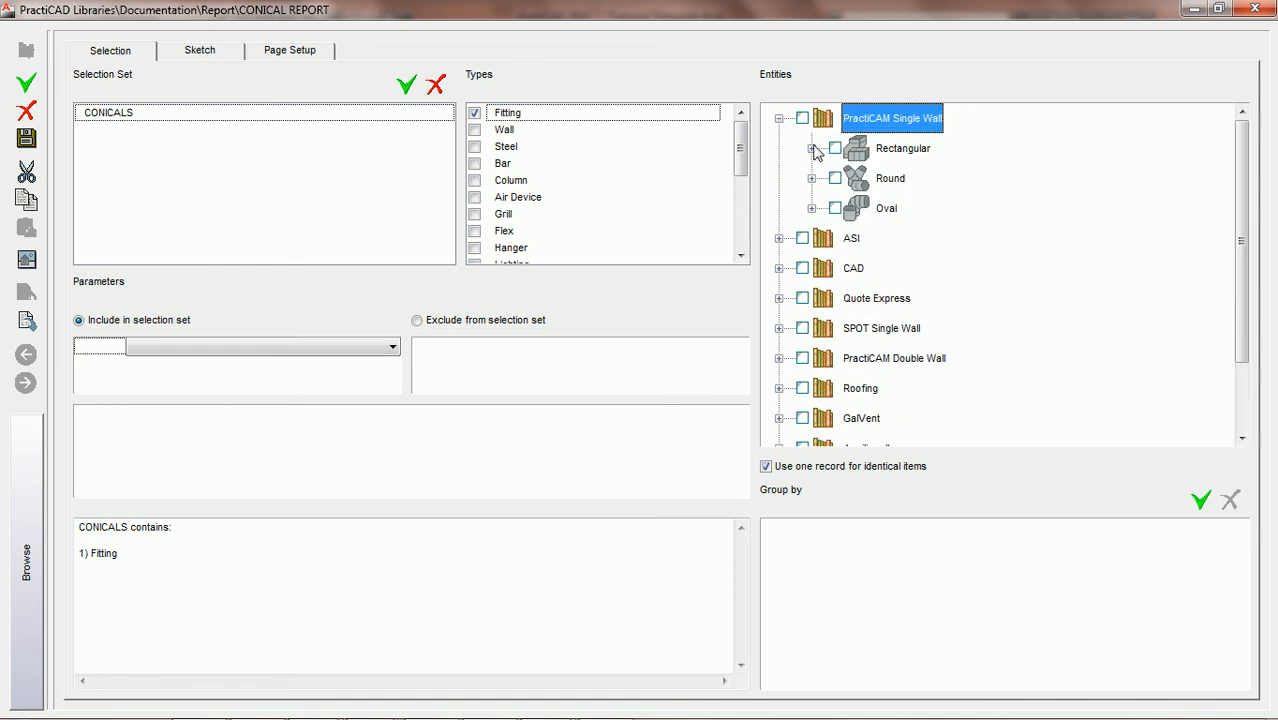
{"action": "left_click", "coordinate": [812, 148]}
{"action": "left_click", "coordinate": [844, 178]}
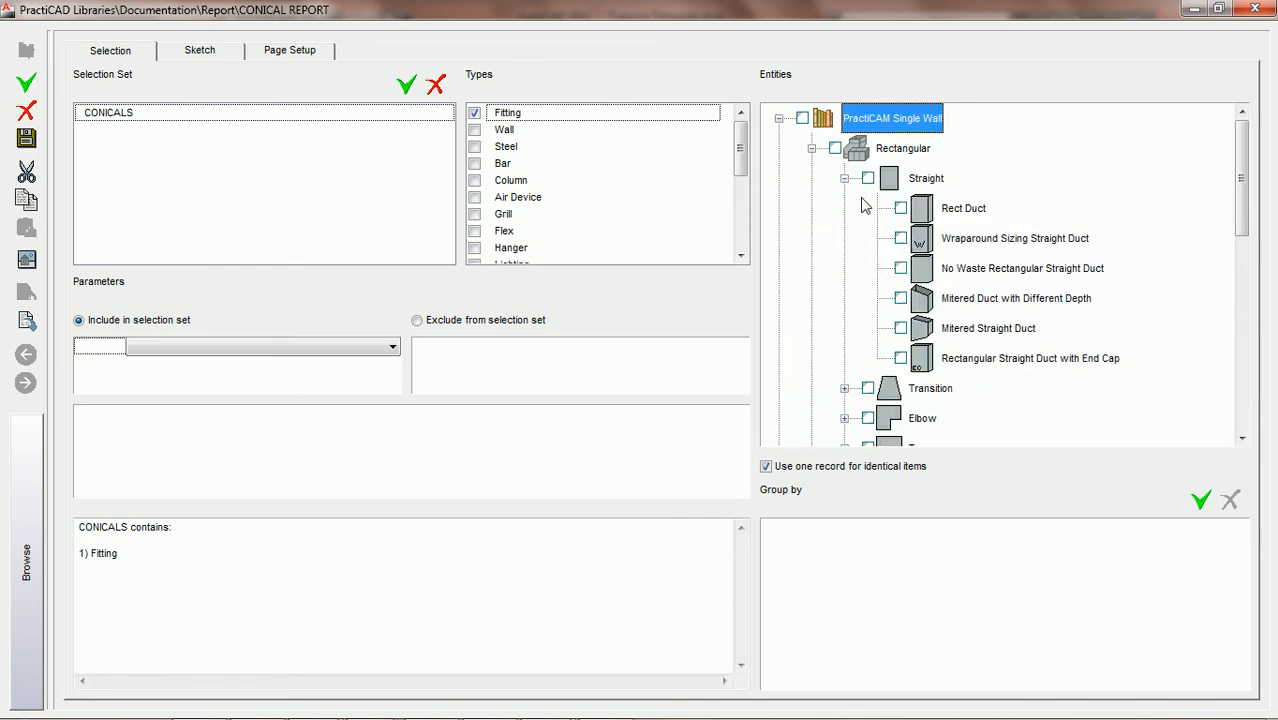
{"action": "left_click", "coordinate": [779, 118]}
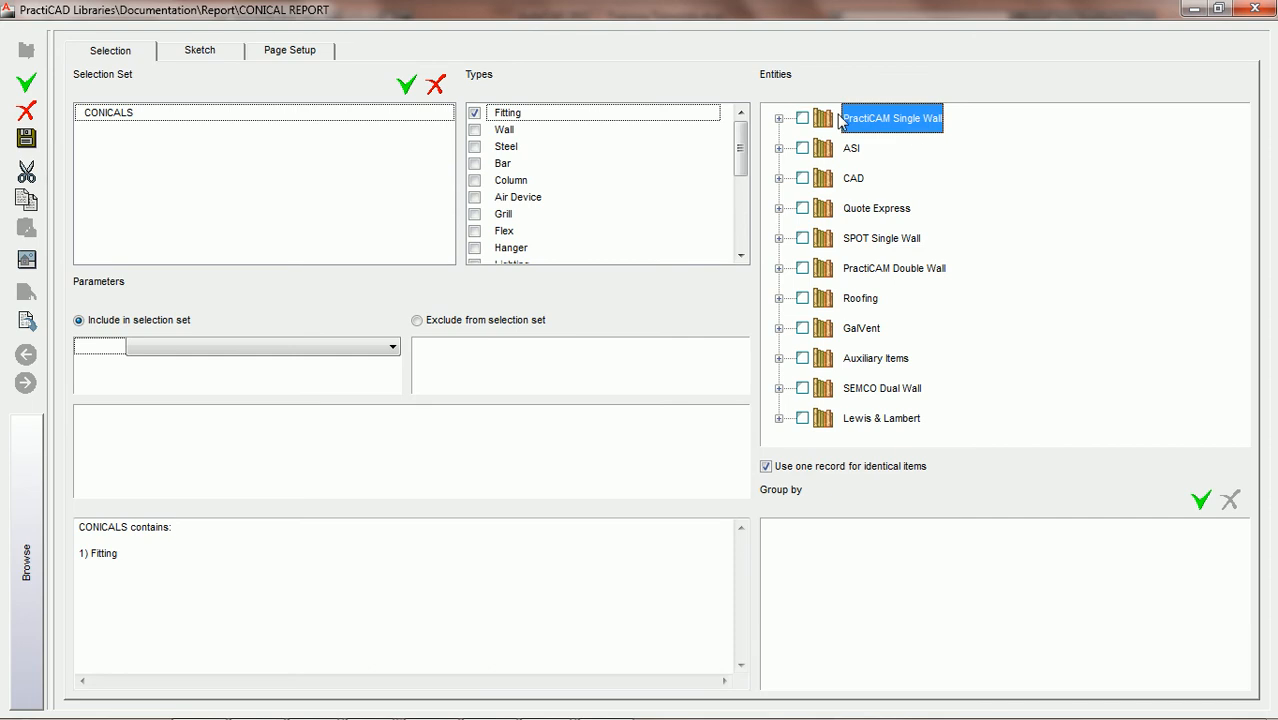
{"action": "left_click", "coordinate": [779, 119]}
{"action": "left_click", "coordinate": [780, 119]}
{"action": "left_click", "coordinate": [779, 119]}
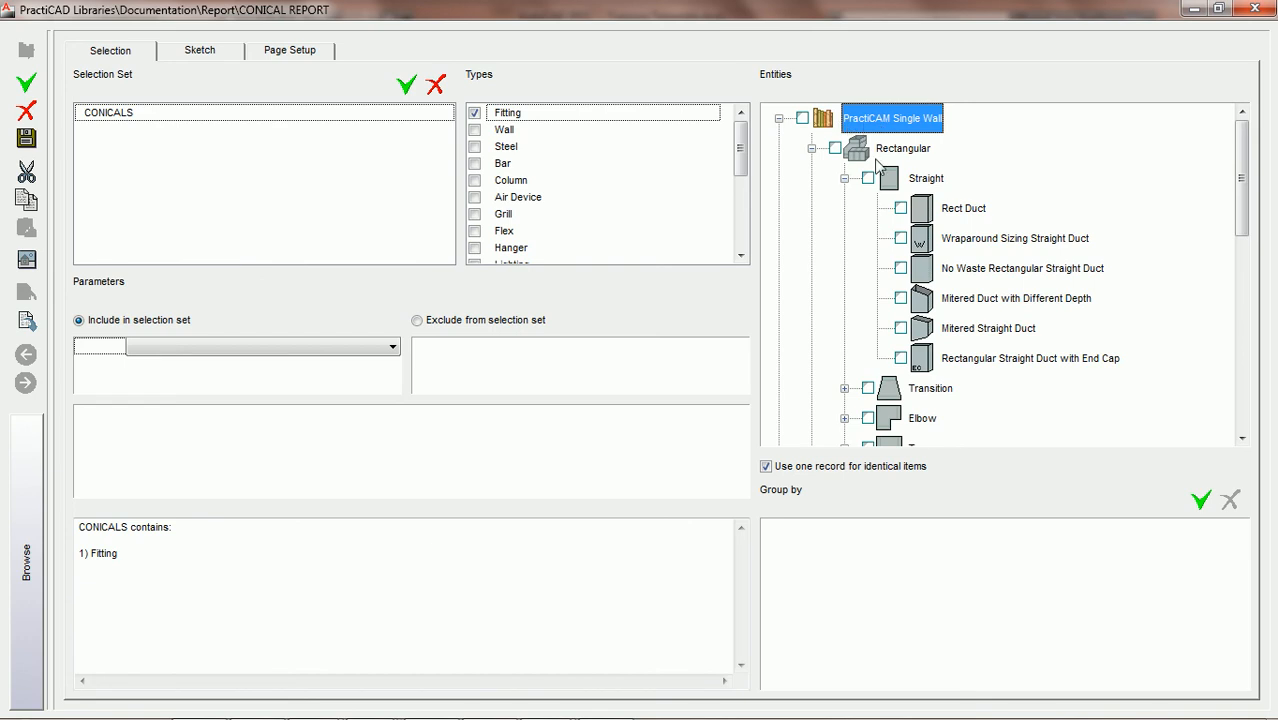
{"action": "left_click", "coordinate": [811, 148]}
{"action": "left_click", "coordinate": [811, 178]}
{"action": "left_click", "coordinate": [844, 238]}
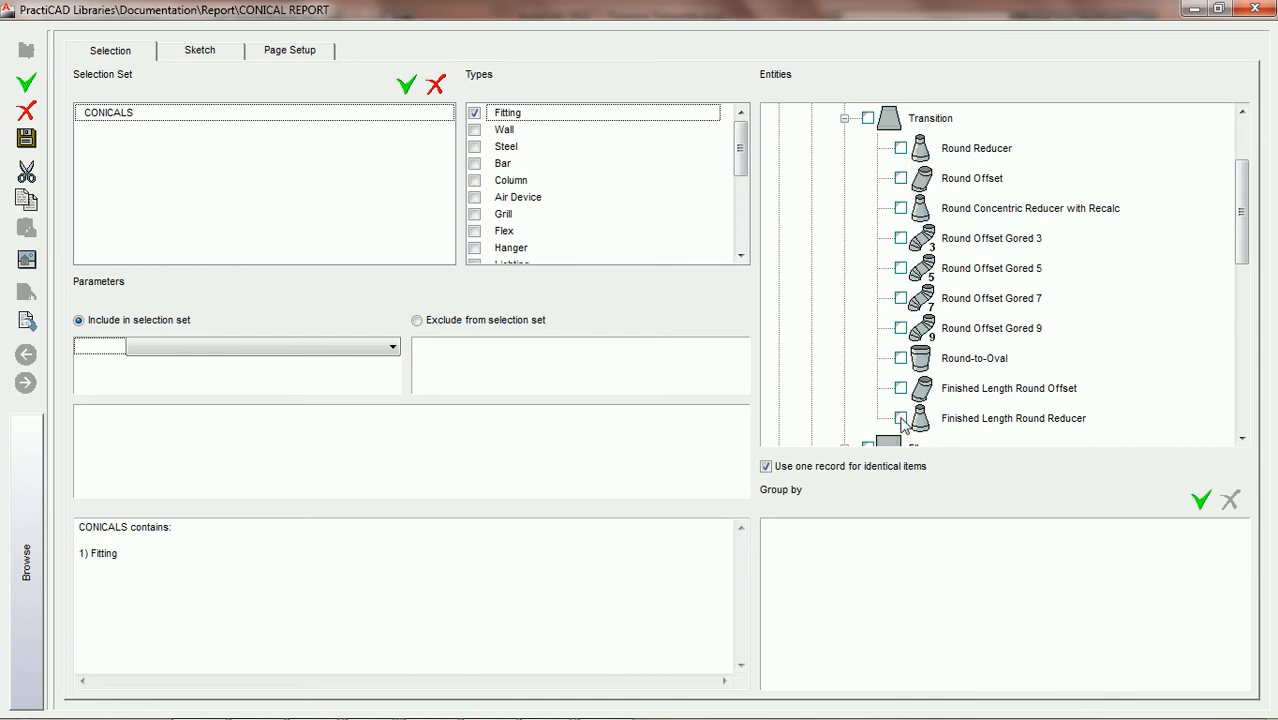
{"action": "left_click", "coordinate": [901, 148]}
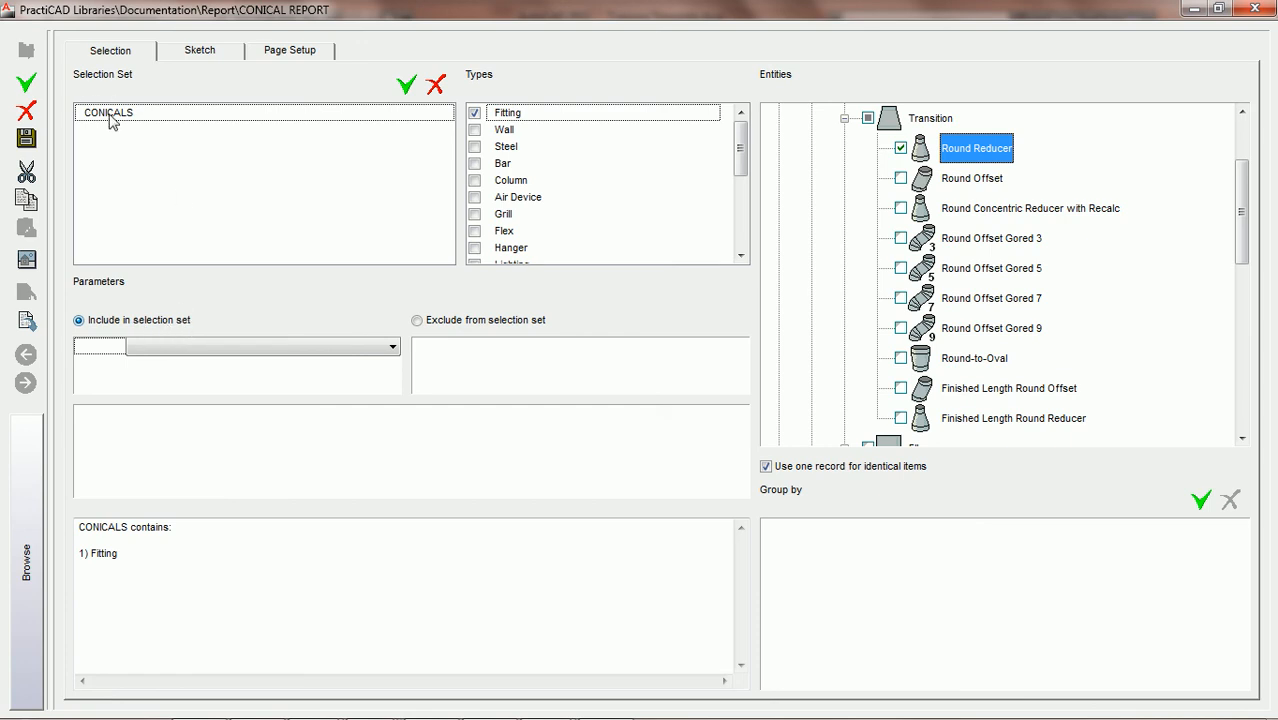
- Add a Catalog parameter to the included fittings of the CONICALS set, with the condition equal to CONICALS
{"action": "left_click", "coordinate": [392, 347]}
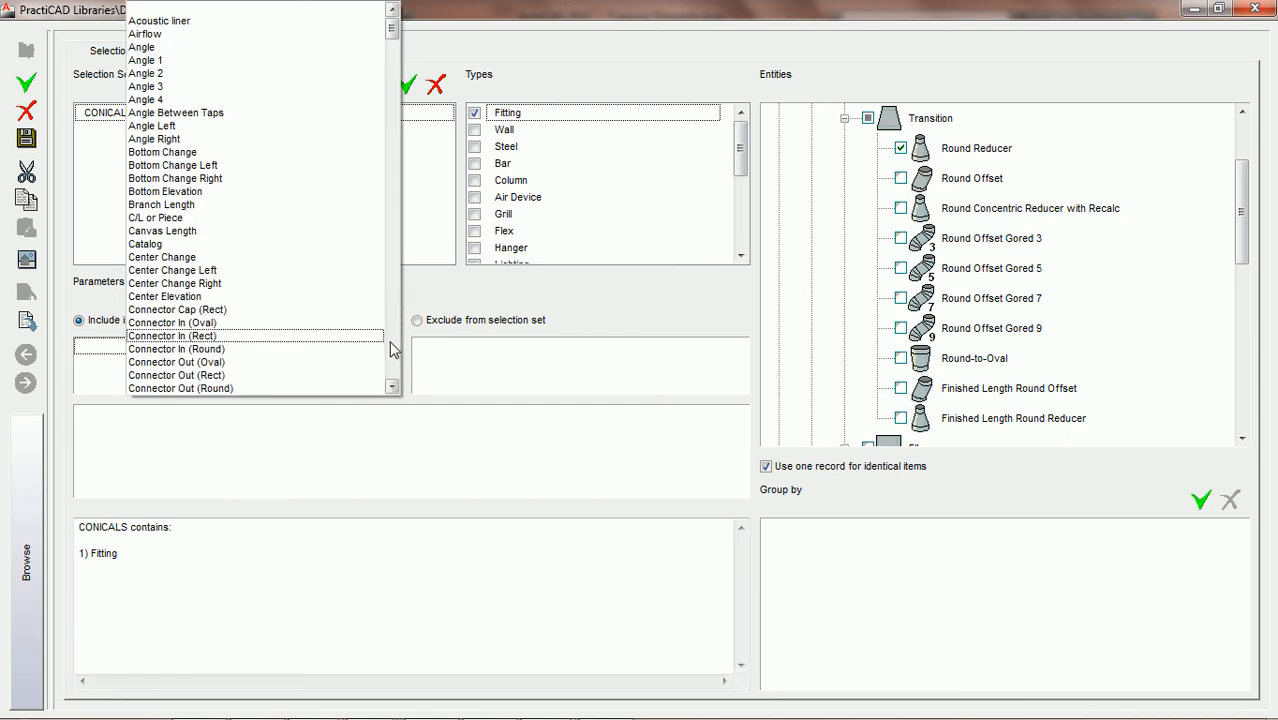
{"action": "left_click", "coordinate": [231, 249]}
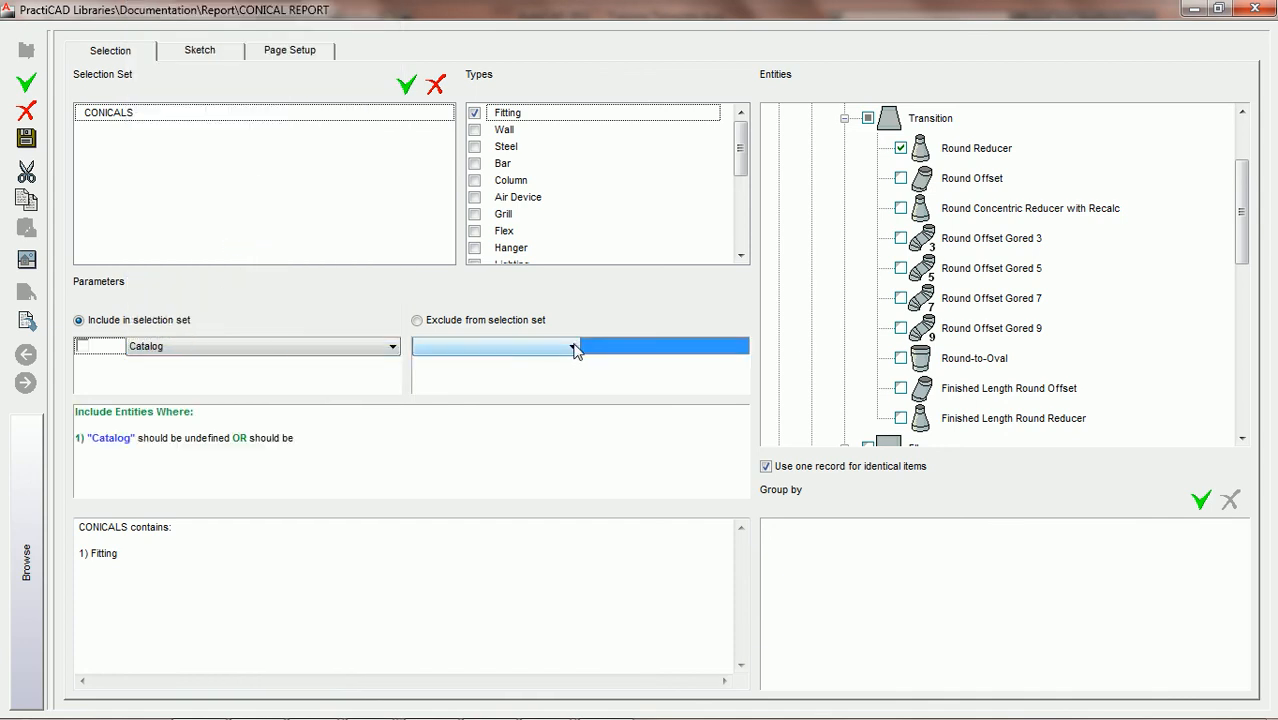
{"action": "left_click", "coordinate": [575, 347]}
{"action": "left_click", "coordinate": [515, 369]}
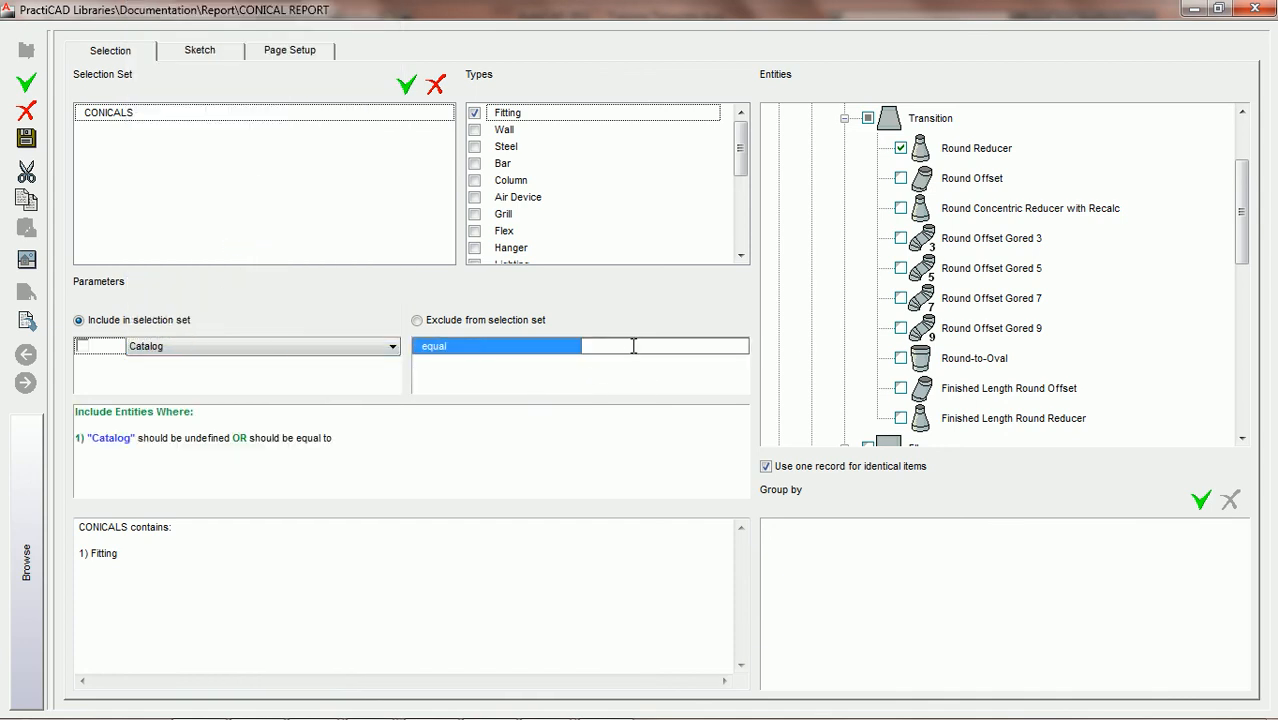
{"action": "type", "text": "CONICAL REPORT"}
{"action": "key", "text": "BackSpace"}
{"action": "key", "text": "BackSpace"}
{"action": "key", "text": "BackSpace"}
{"action": "key", "text": "BackSpace"}
{"action": "key", "text": "BackSpace"}
{"action": "key", "text": "BackSpace"}
{"action": "key", "text": "BackSpace"}
{"action": "type", "text": "S"}
{"action": "key", "text": "Return"}
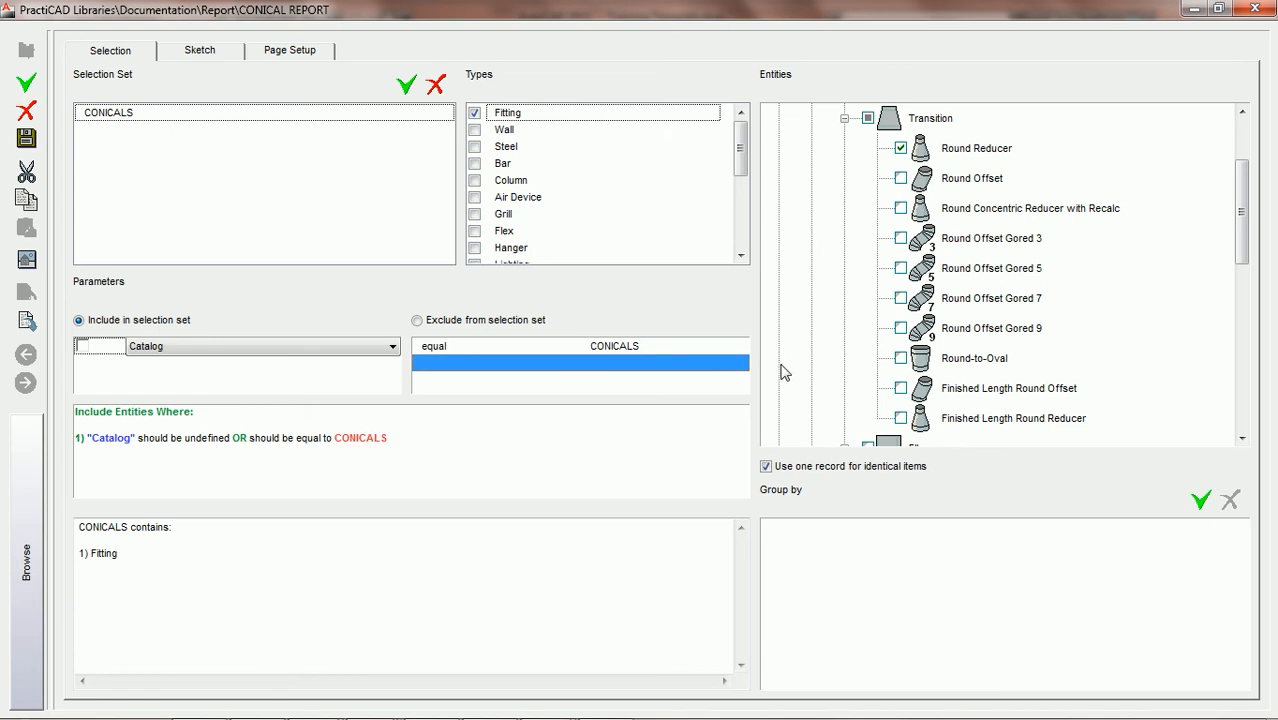
{"action": "left_click", "coordinate": [636, 345]}
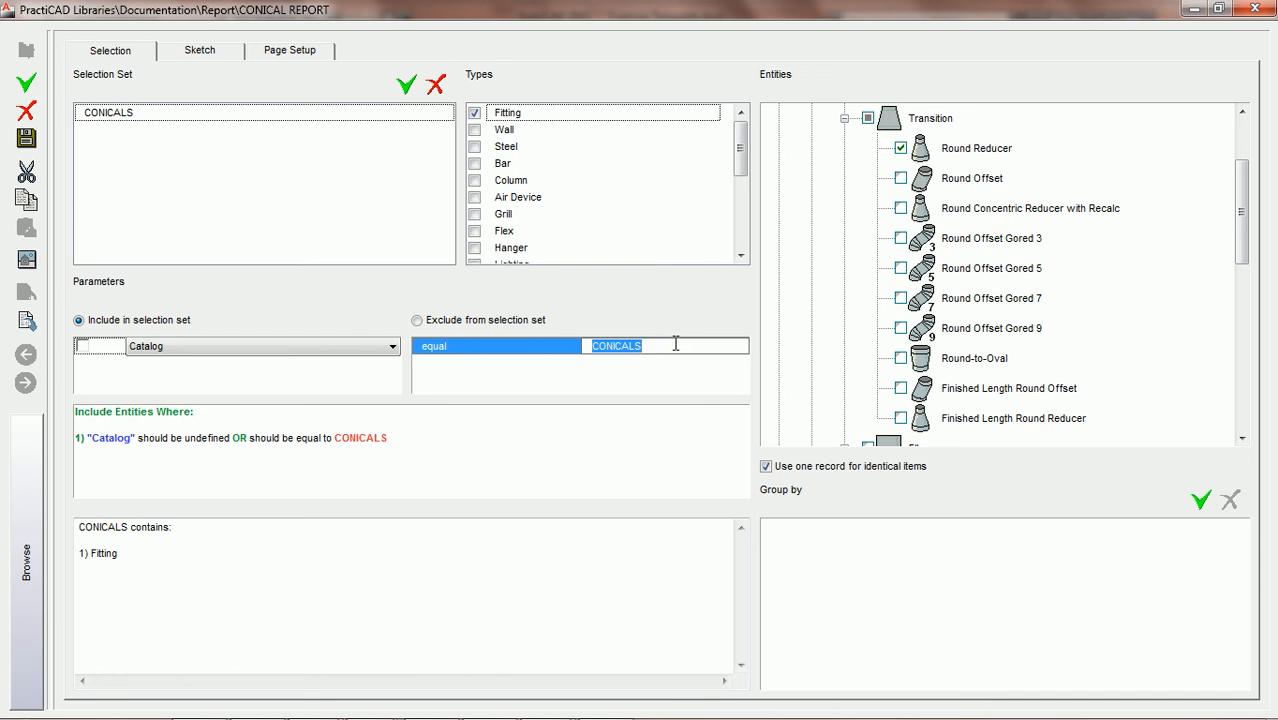
{"action": "left_click", "coordinate": [670, 344]}
- Open Round Reducer from the Round Transition fittings of PractiCAM Single Wall to check its catalog names, saving the report changes
{"action": "left_click", "coordinate": [26, 515]}
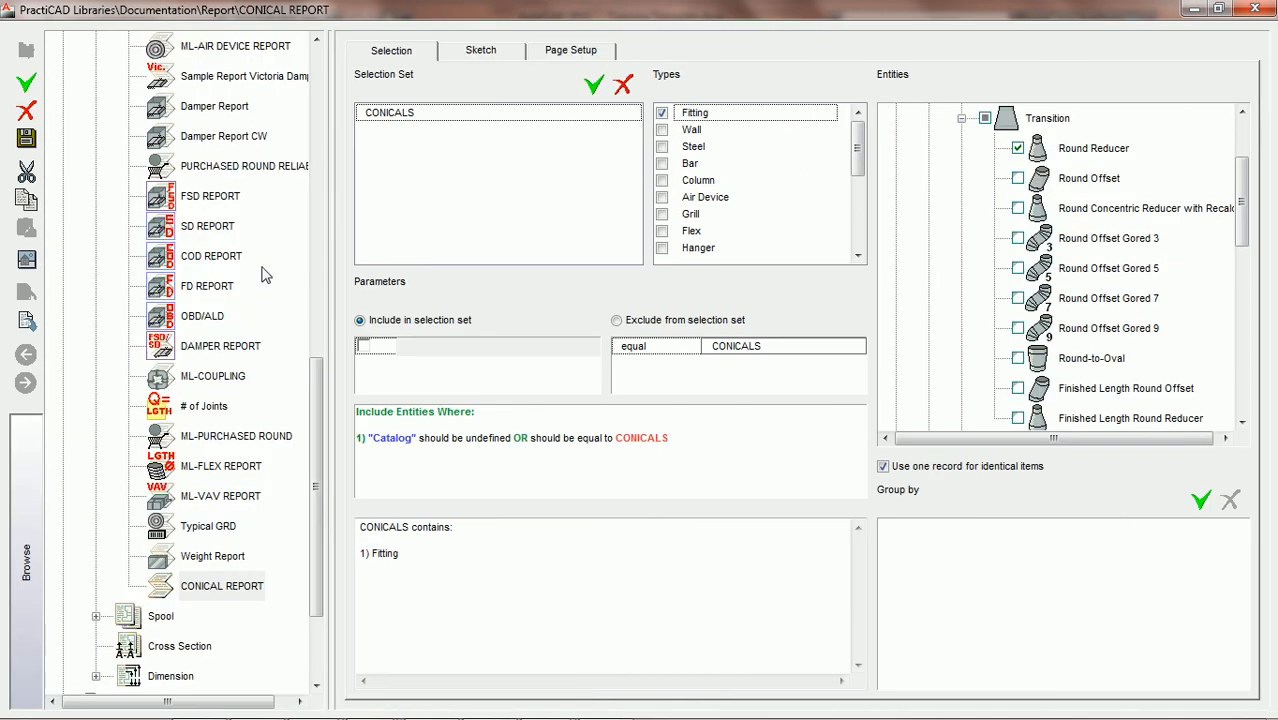
{"action": "left_click_drag", "start_coordinate": [313, 435], "coordinate": [338, 115]}
{"action": "left_click", "coordinate": [62, 46]}
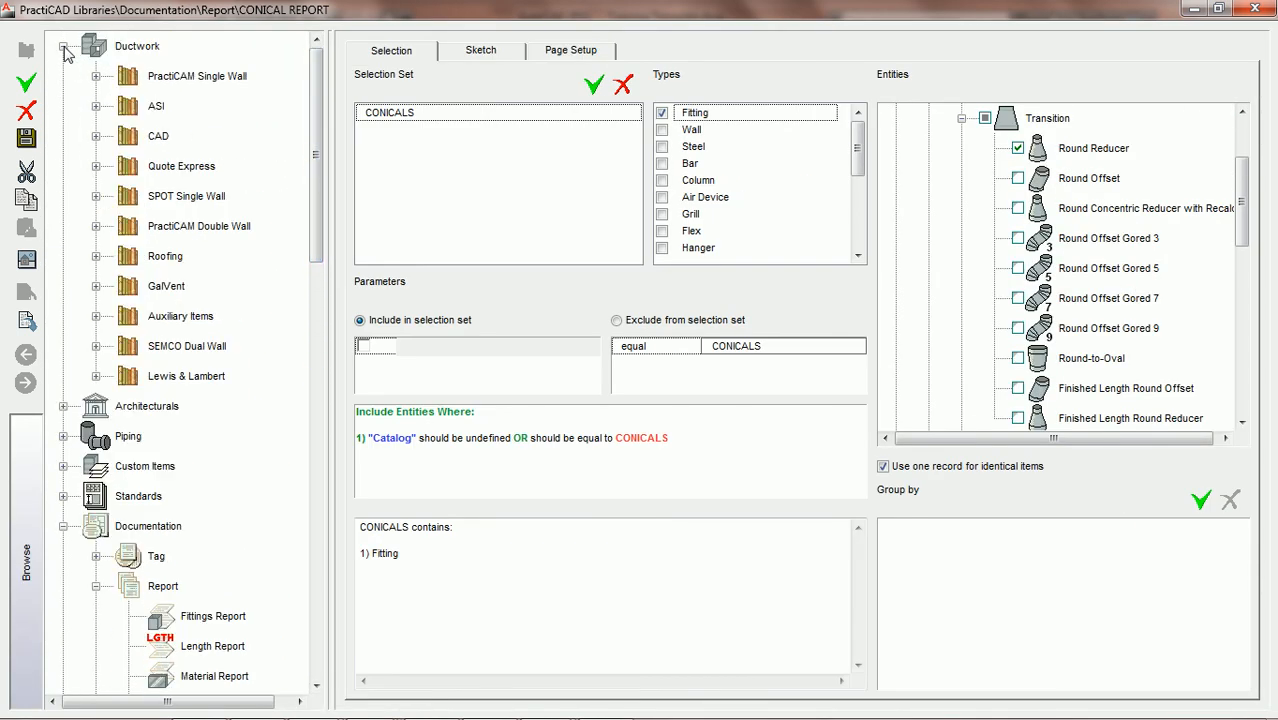
{"action": "left_click", "coordinate": [95, 77]}
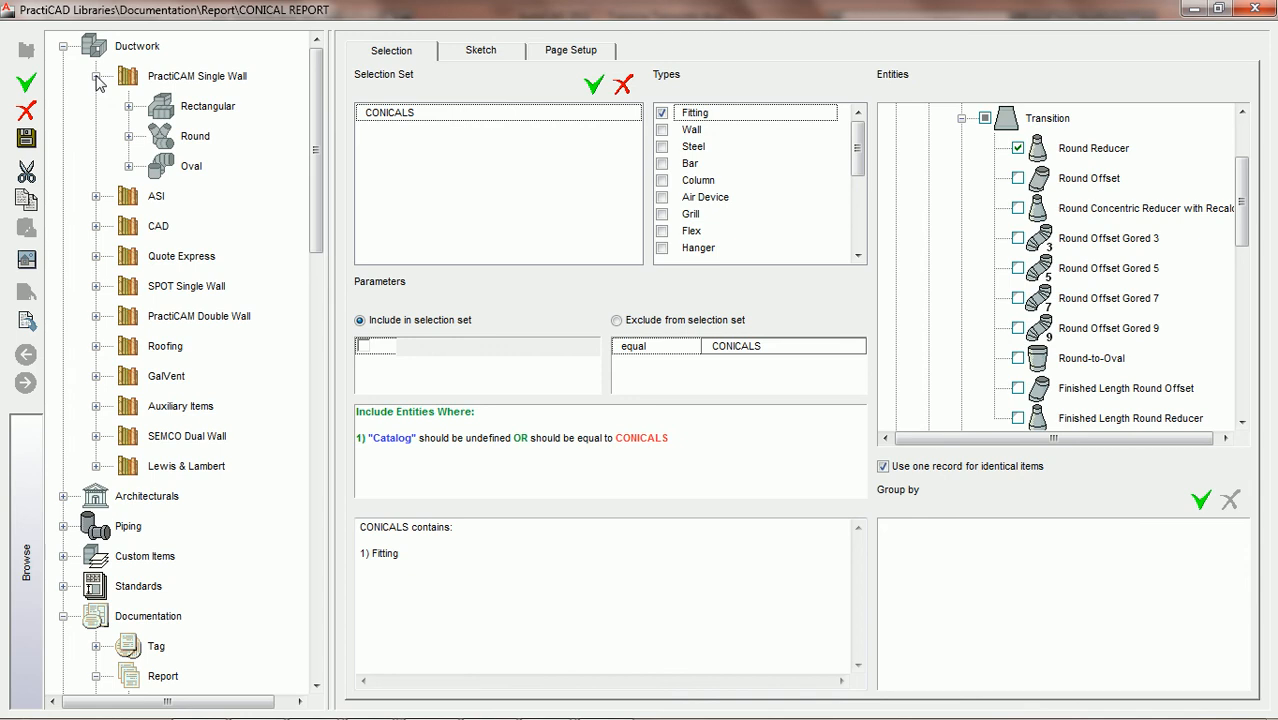
{"action": "left_click", "coordinate": [128, 136]}
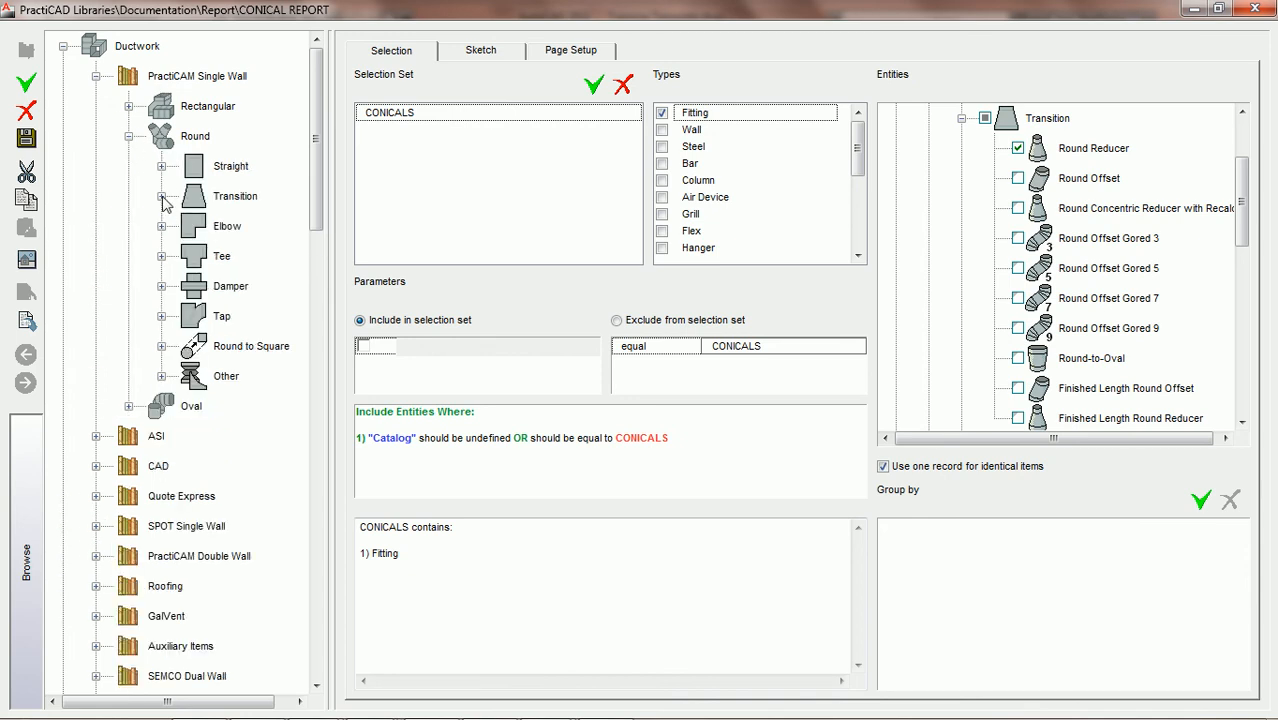
{"action": "left_click", "coordinate": [161, 196]}
{"action": "left_click", "coordinate": [276, 228]}
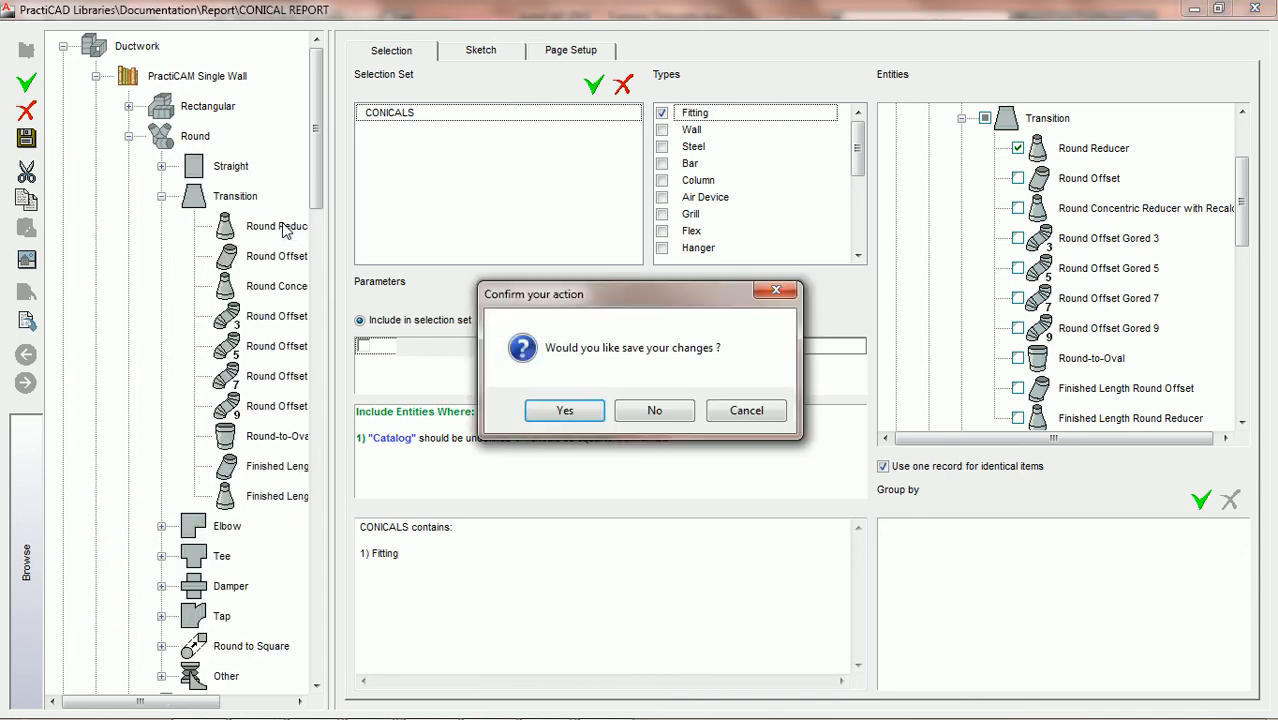
{"action": "left_click", "coordinate": [566, 411]}
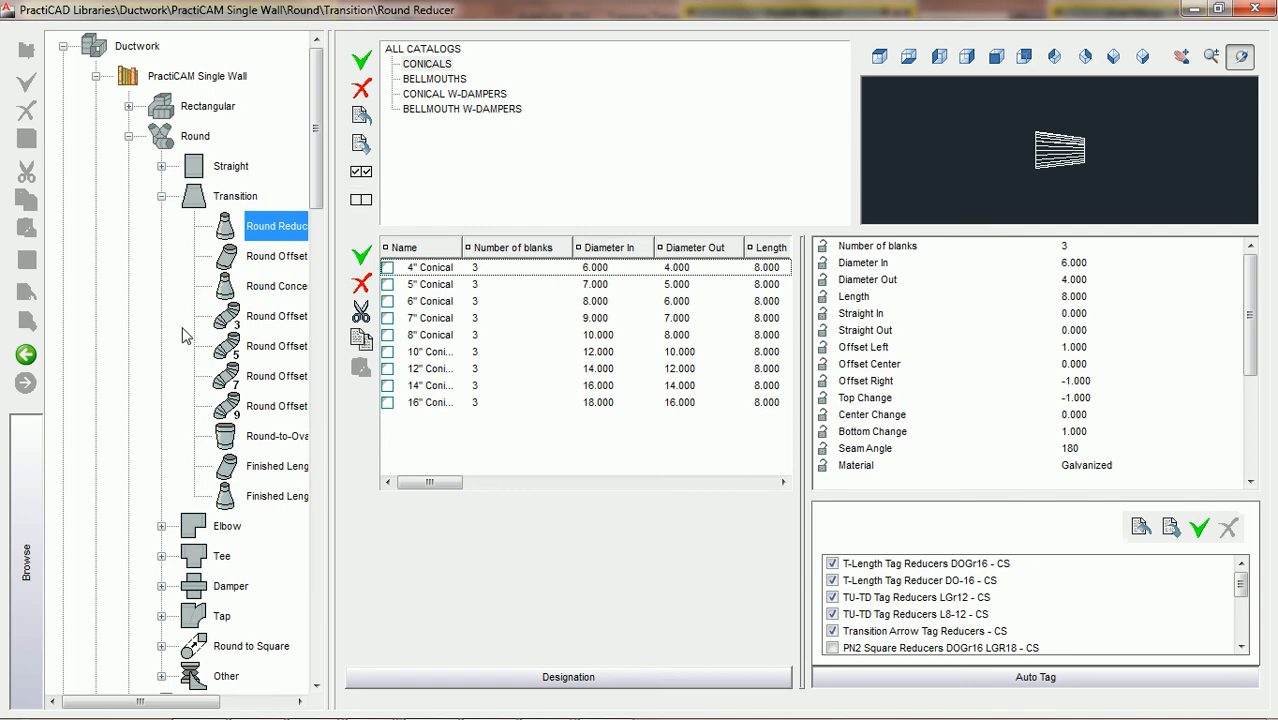
- Return to CONICAL REPORT in the libraries and collapse the library browser
{"action": "left_click", "coordinate": [27, 355]}
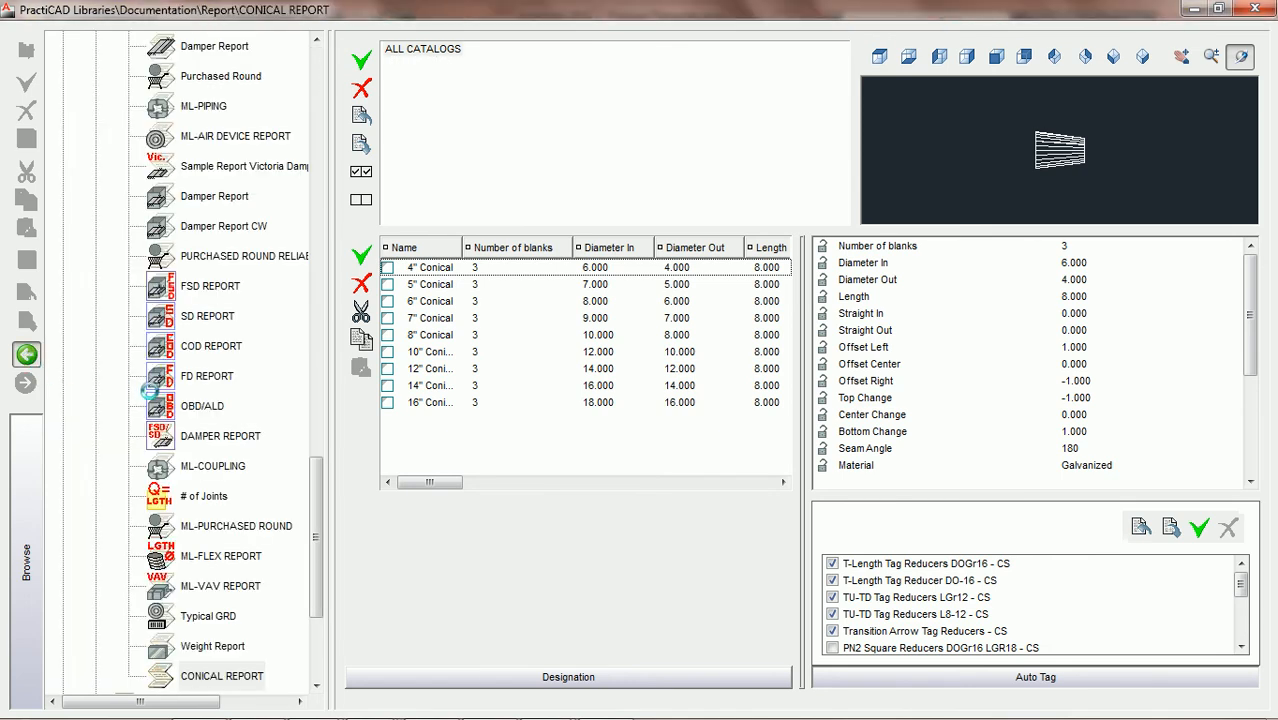
{"action": "left_click", "coordinate": [222, 676]}
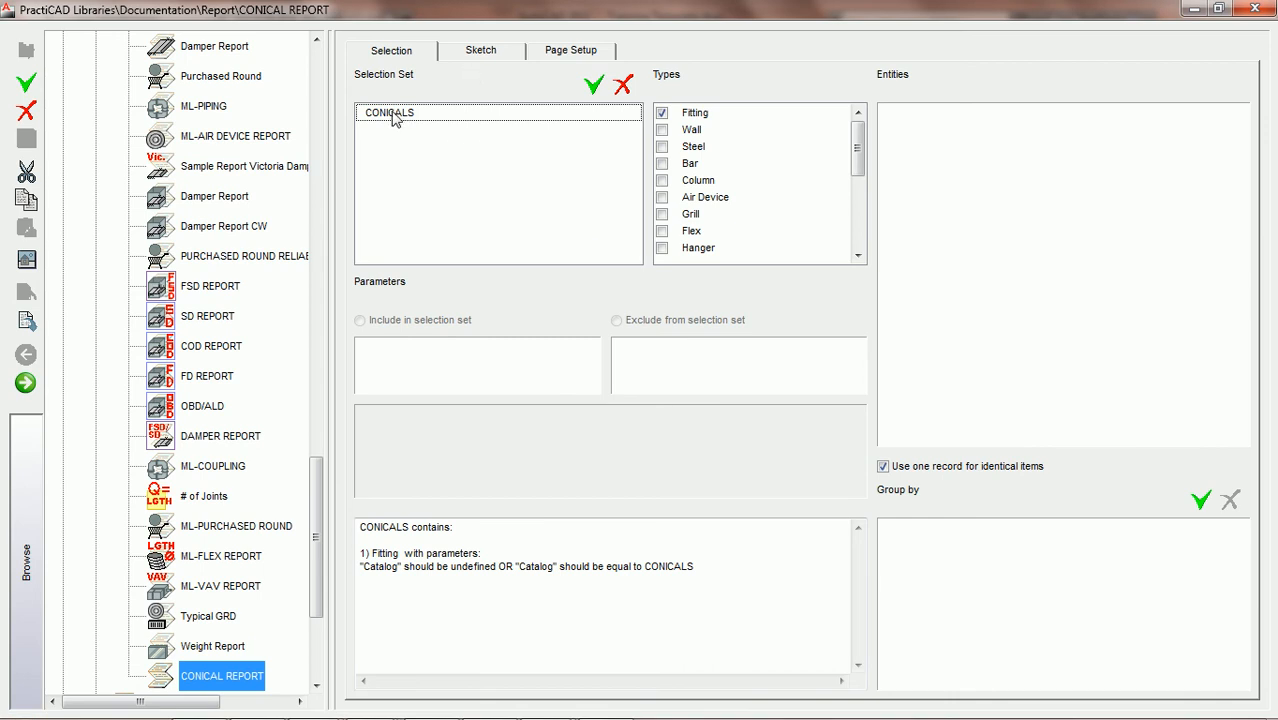
{"action": "left_click", "coordinate": [22, 535]}
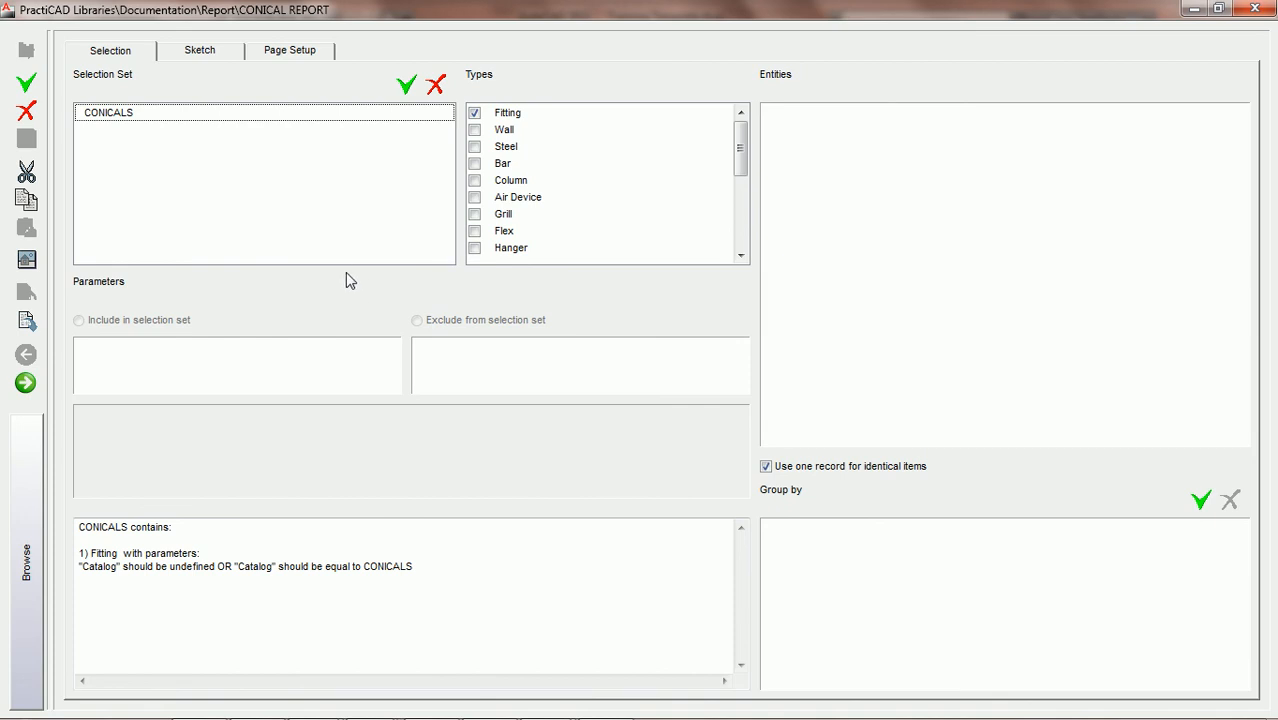
- Require the Catalog parameter of the CONICALS set's Fitting type to be defined as well as equal to CONICALS
{"action": "left_click", "coordinate": [498, 116]}
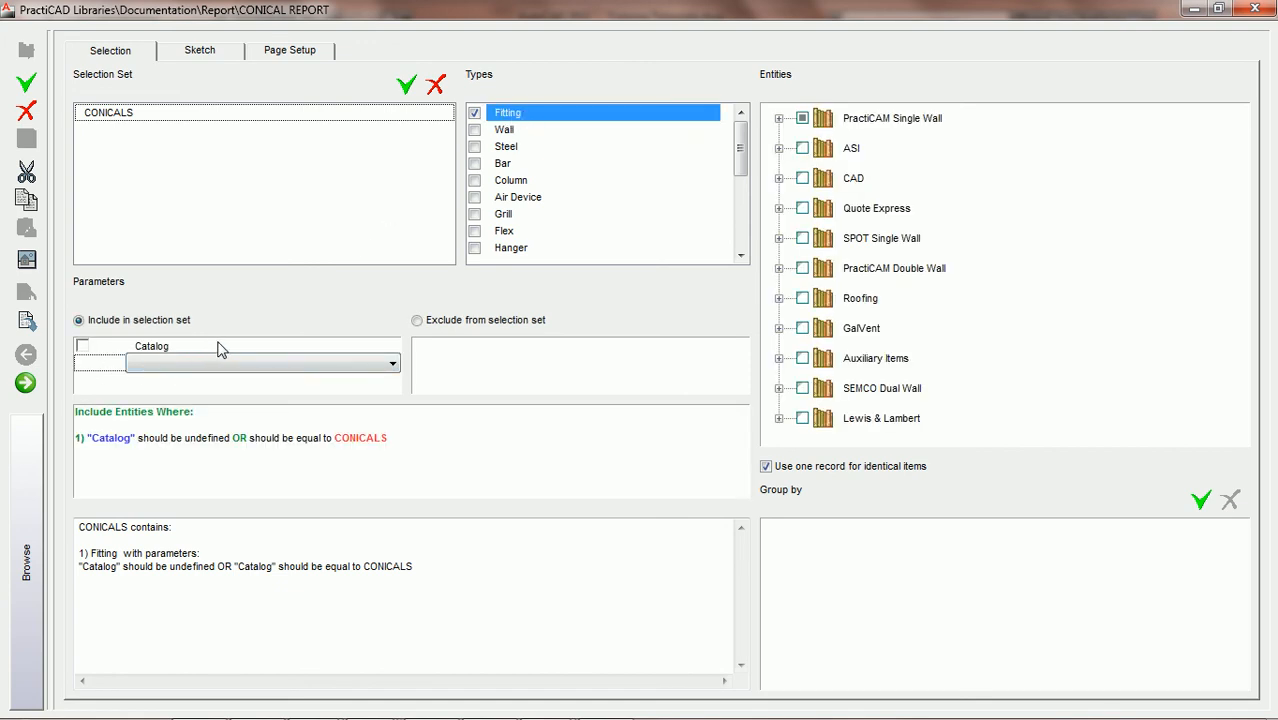
{"action": "left_click", "coordinate": [505, 132]}
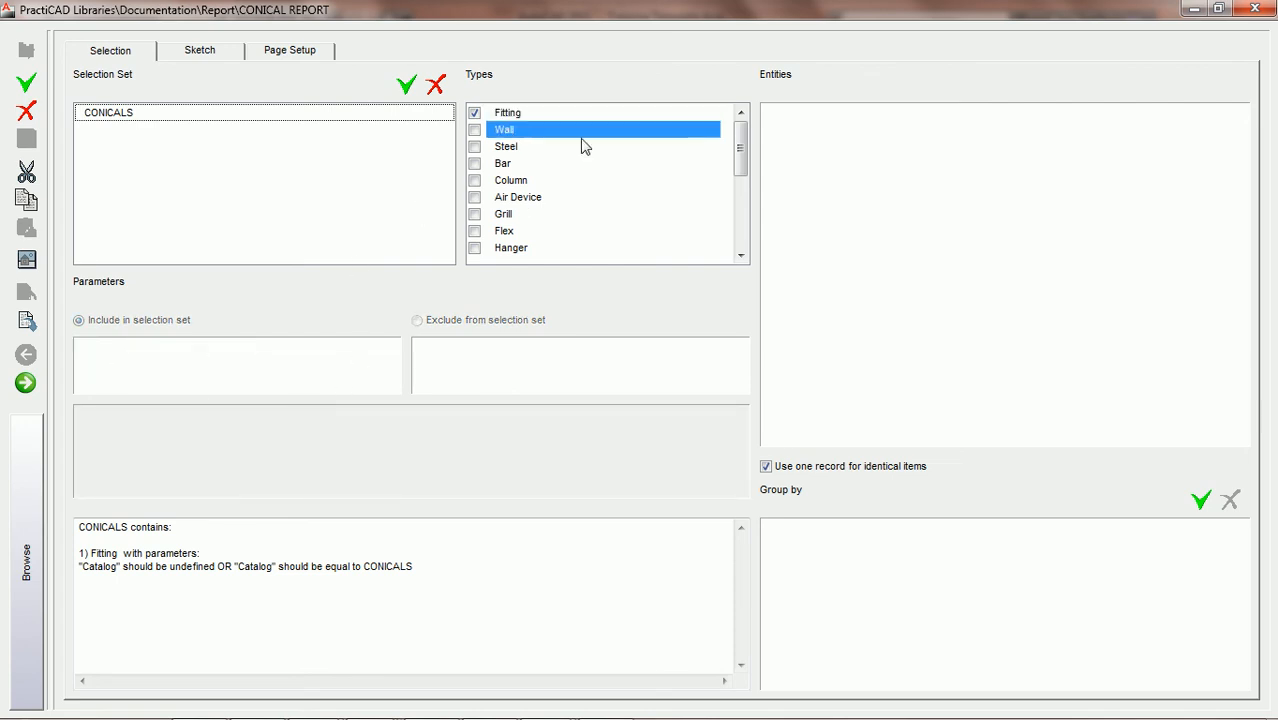
{"action": "left_click", "coordinate": [505, 114]}
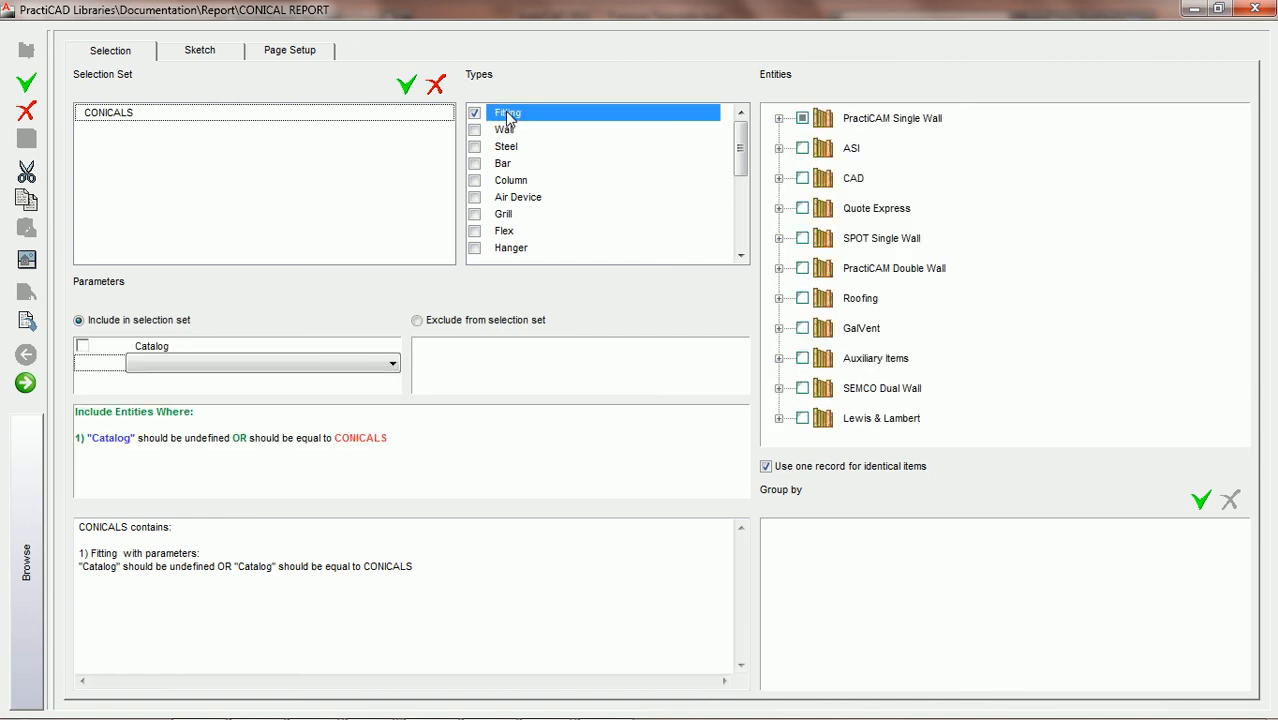
{"action": "left_click", "coordinate": [268, 352]}
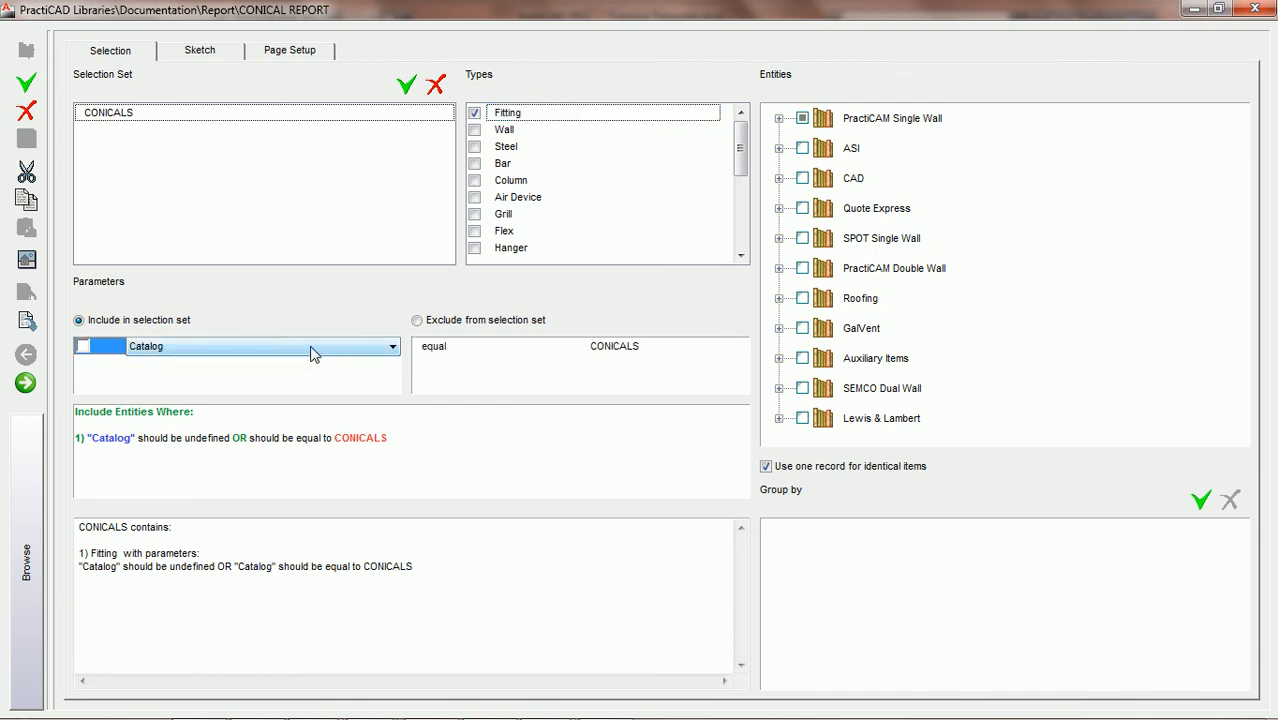
{"action": "left_click", "coordinate": [83, 346]}
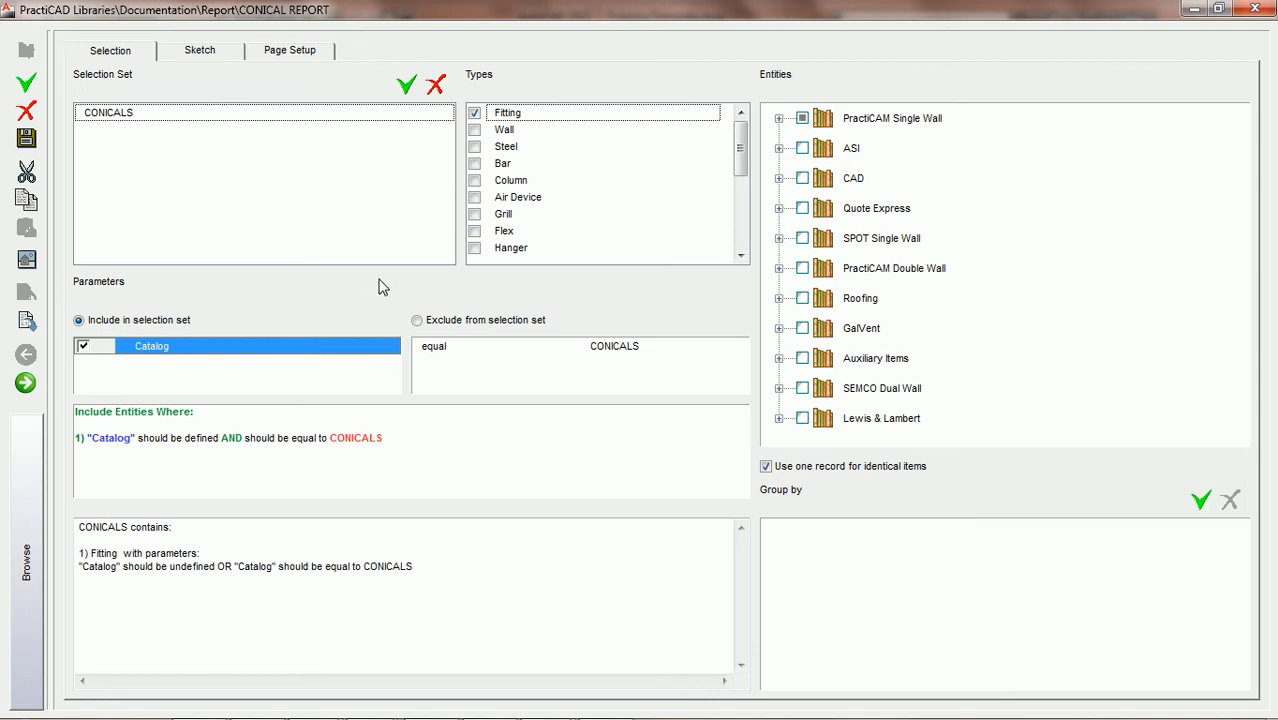
- Expand the PractiCAM Single Wall Round Transition fittings among the entities to check which ones are included
{"action": "left_click", "coordinate": [779, 118]}
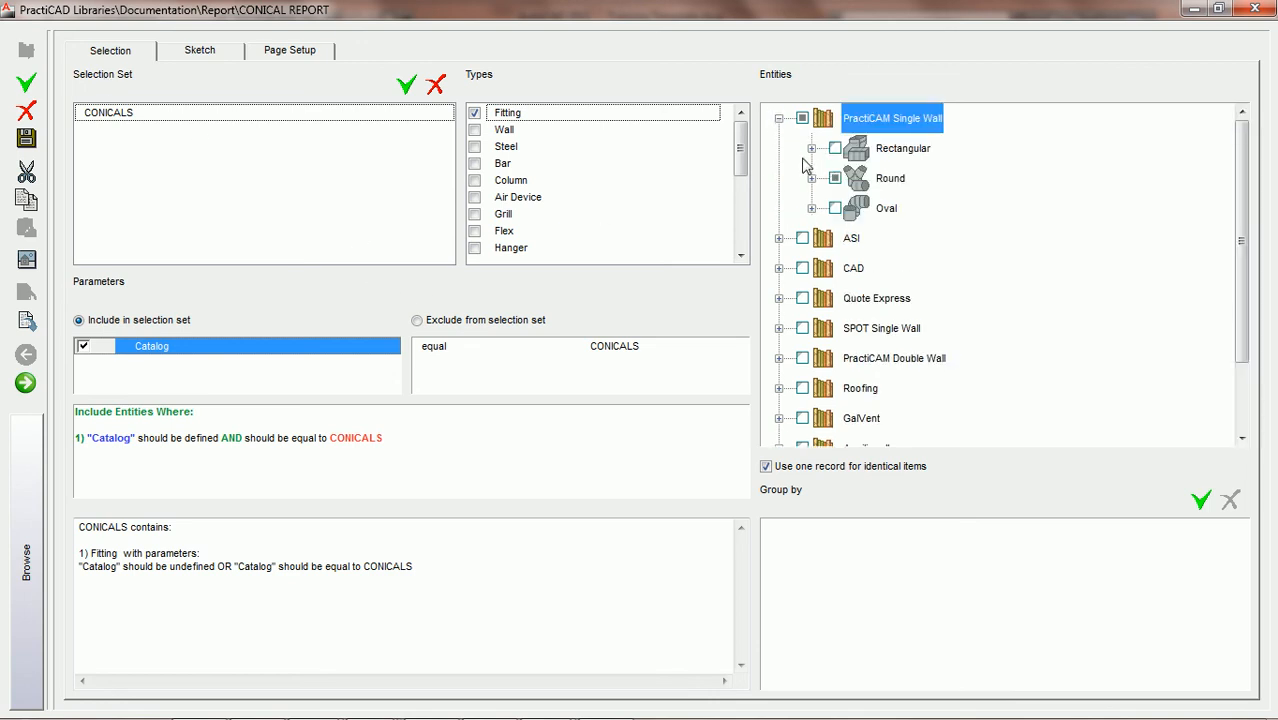
{"action": "left_click", "coordinate": [811, 178]}
{"action": "left_click", "coordinate": [845, 239]}
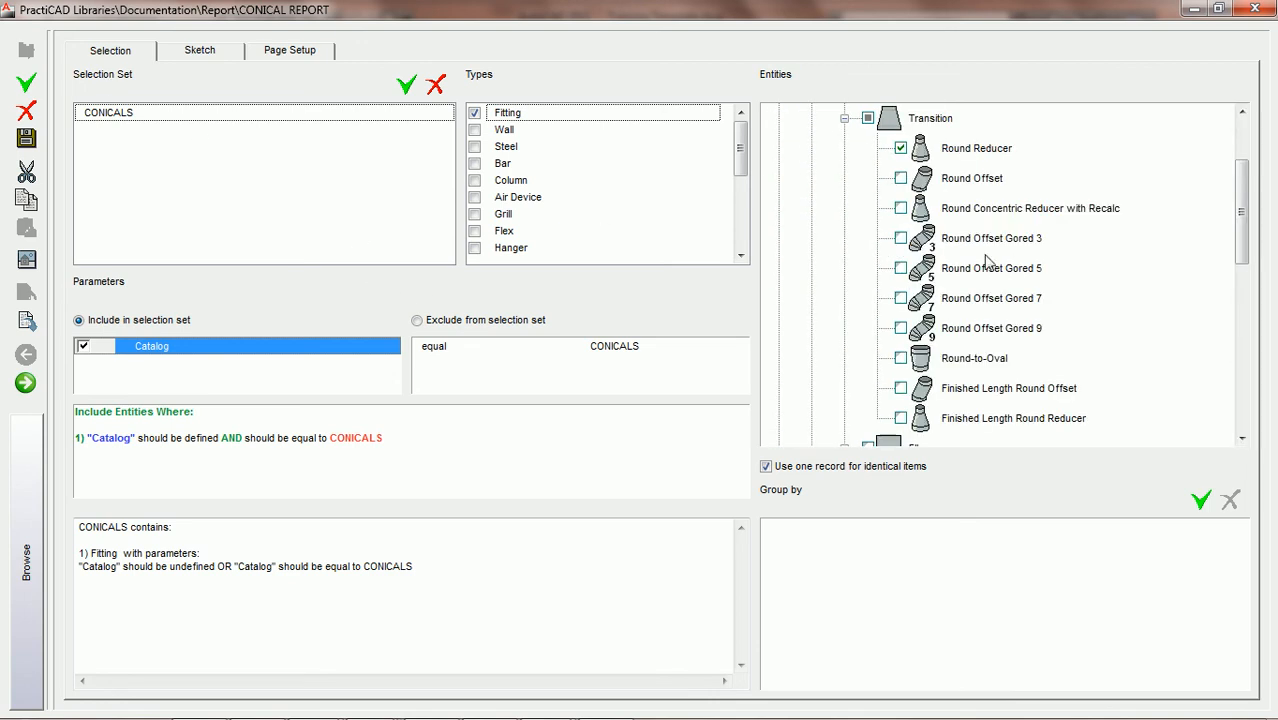